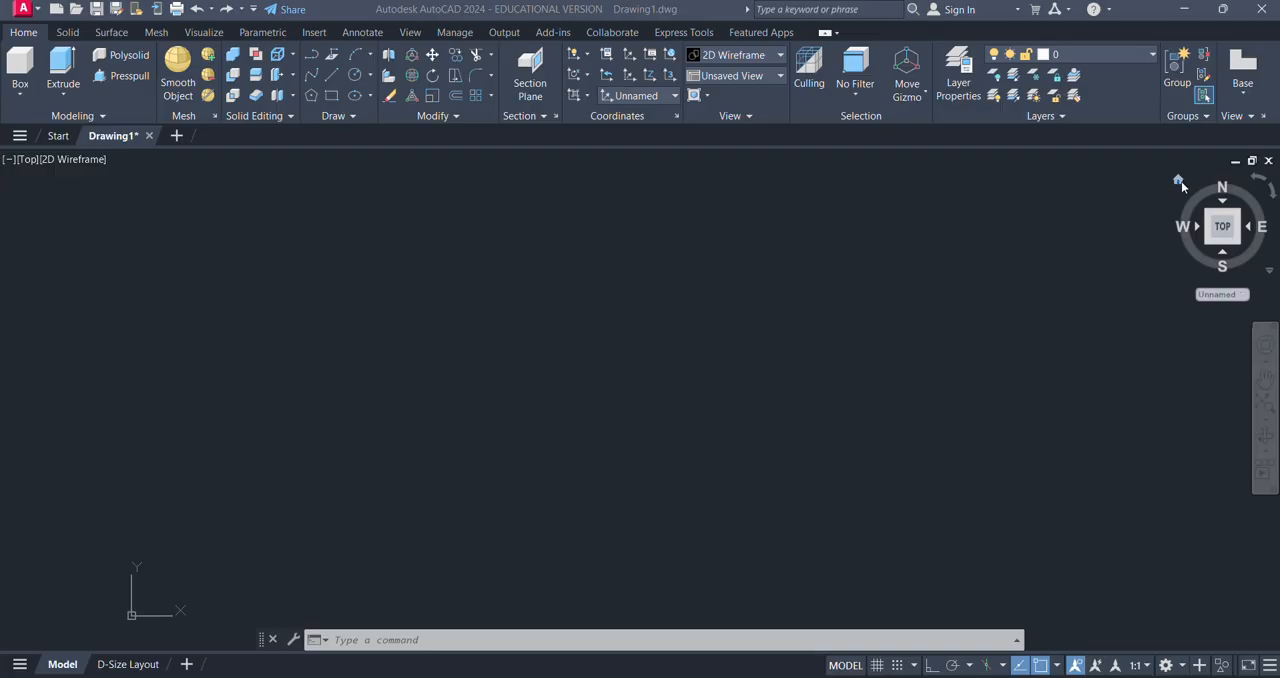
- Switch the empty drawing to the SW Isometric home view and check which workspace is active
{"action": "left_click", "coordinate": [1178, 181]}
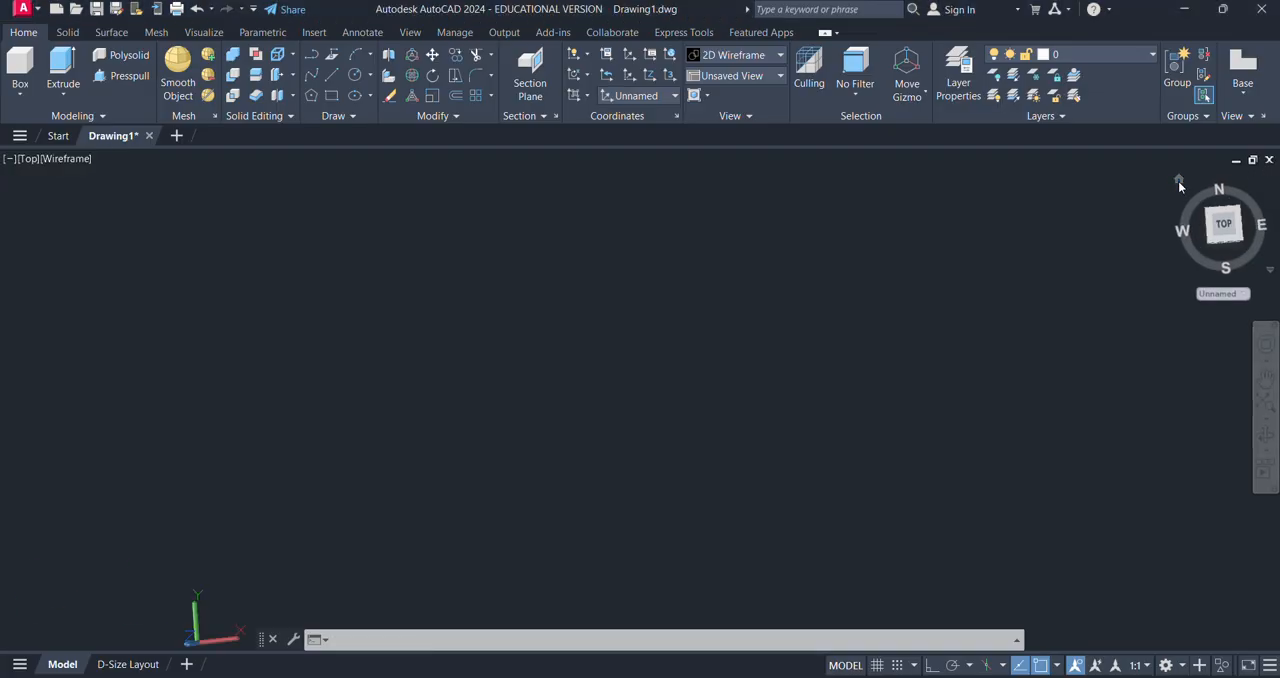
{"action": "left_click", "coordinate": [1184, 667]}
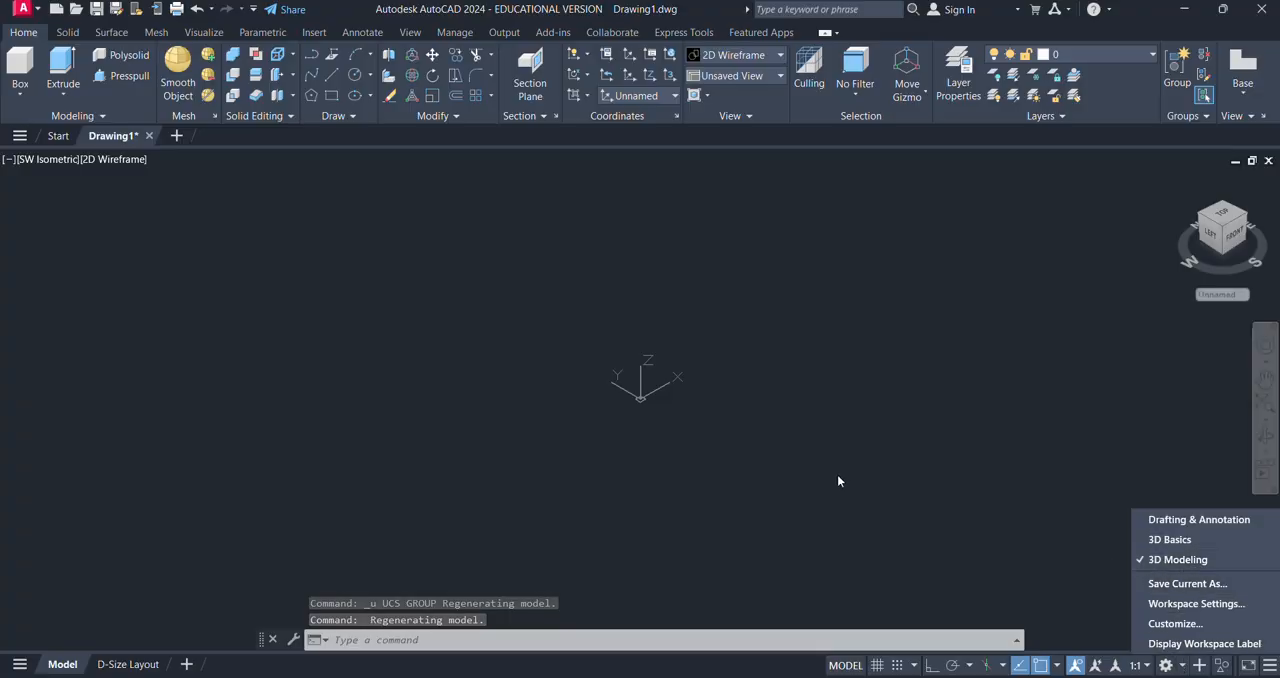
{"action": "key", "text": "Escape"}
{"action": "key", "text": "Escape"}
{"action": "key", "text": "Escape"}
- Draw a freehand rectangle on the XY plane, just beside the UCS origin
{"action": "type", "text": "rec"}
{"action": "key", "text": "Return"}
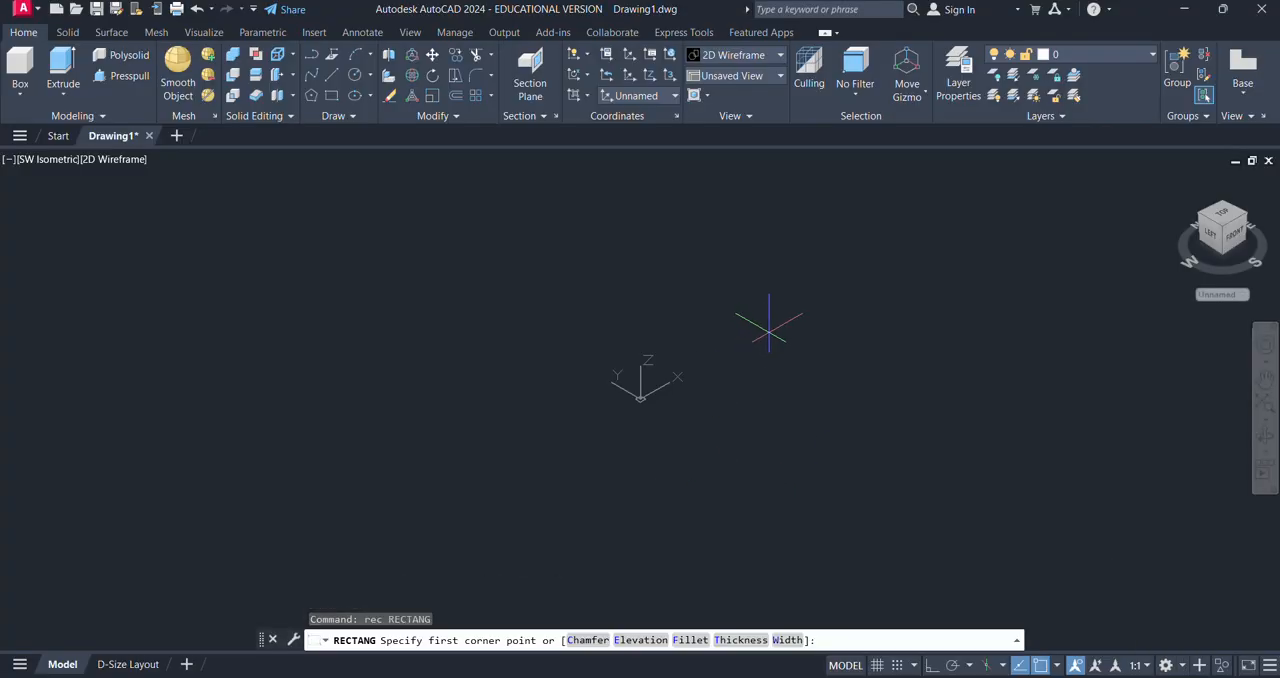
{"action": "left_click", "coordinate": [769, 324]}
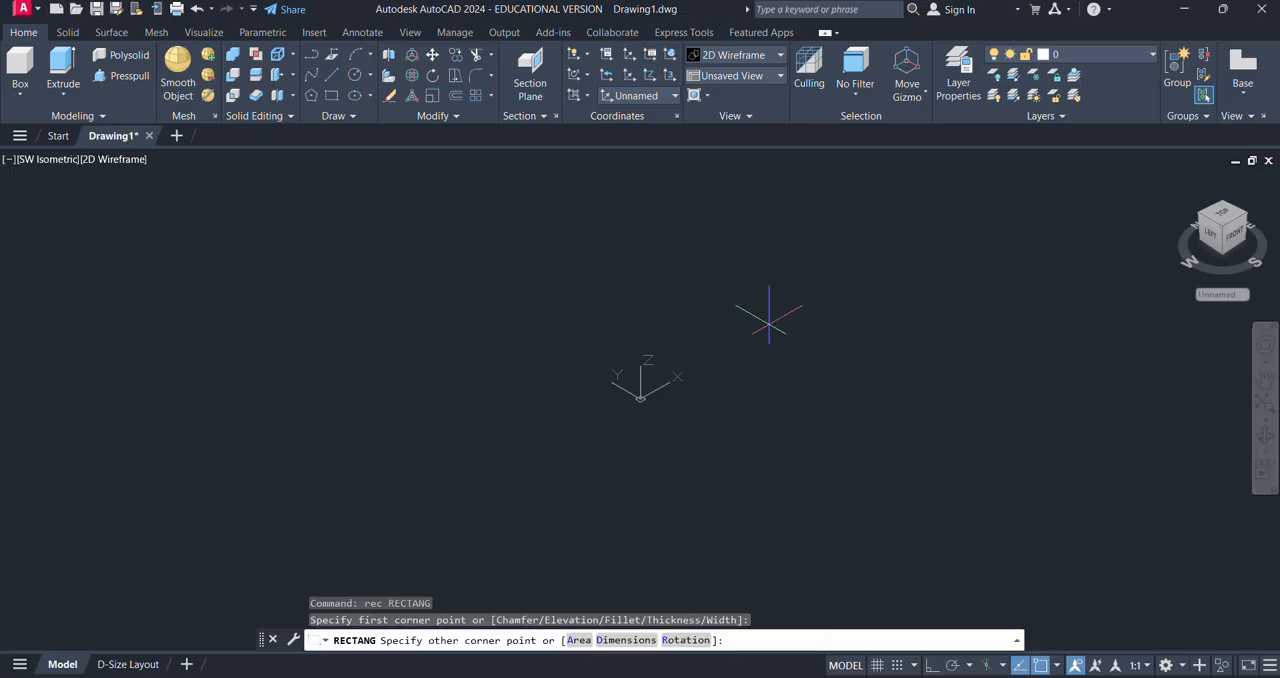
{"action": "left_click", "coordinate": [797, 435]}
{"action": "key", "text": "Escape"}
{"action": "key", "text": "Escape"}
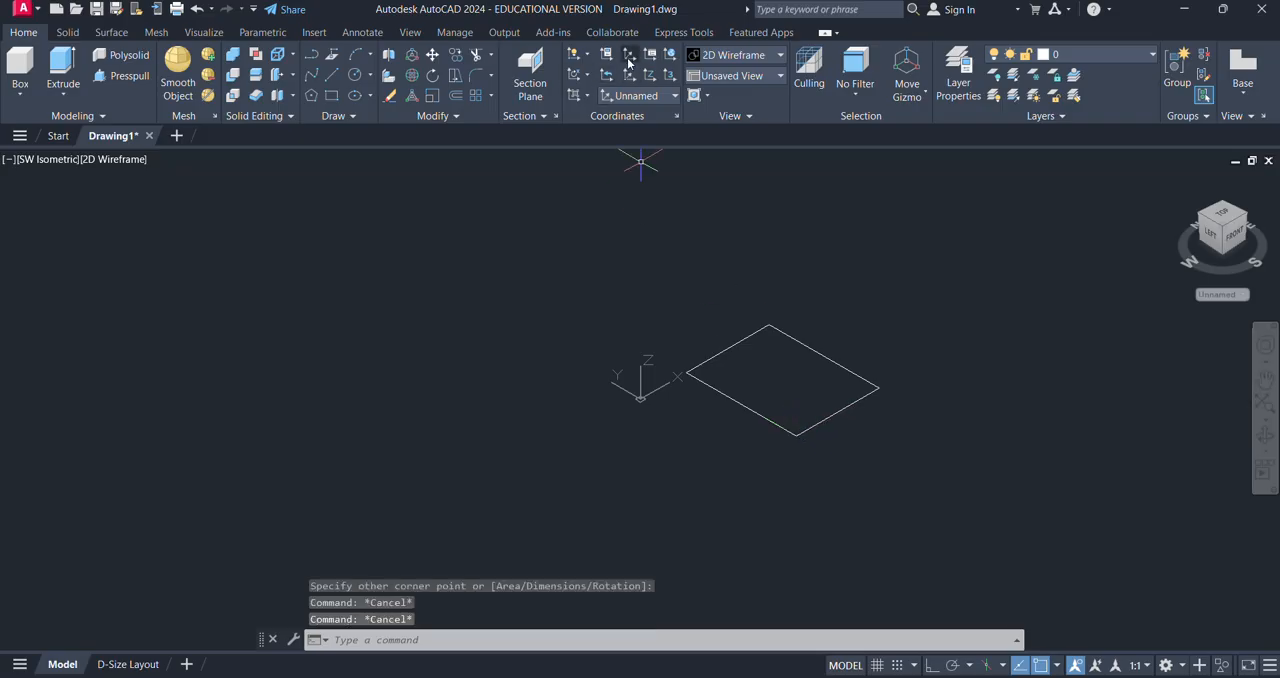
- Presspull the rectangle's area upward by a freehand height to form a solid box
{"action": "left_click", "coordinate": [121, 75]}
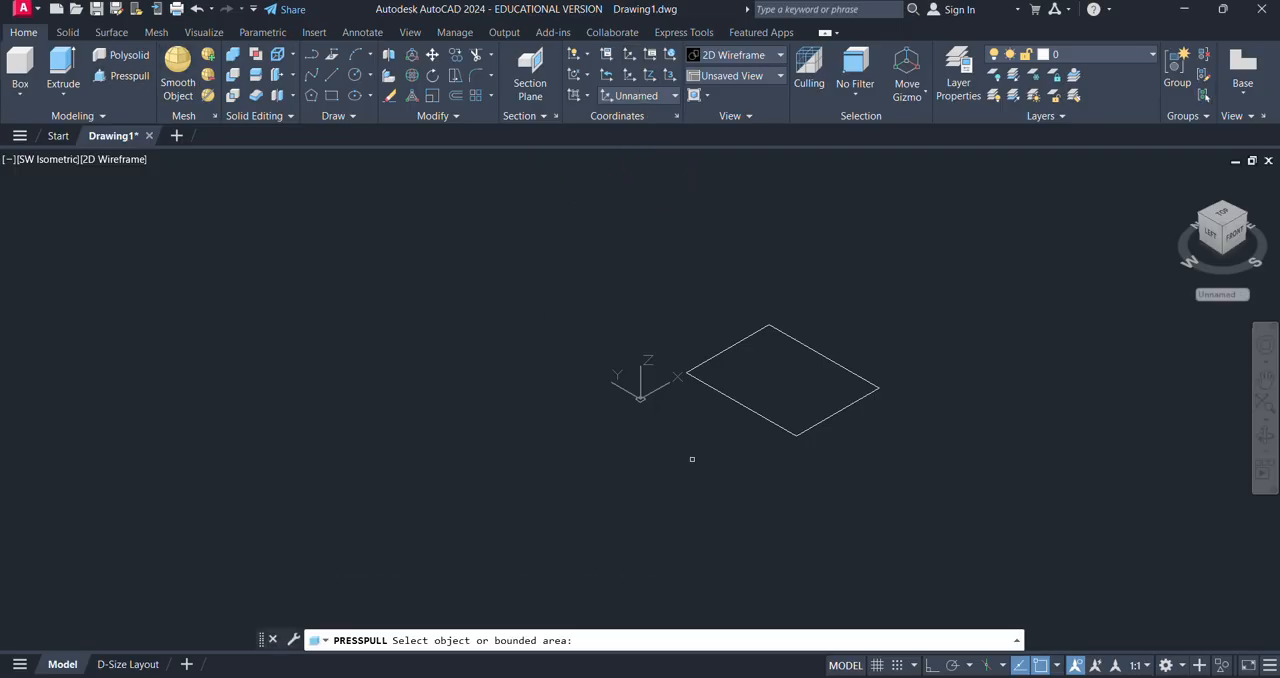
{"action": "left_click", "coordinate": [777, 412]}
{"action": "left_click", "coordinate": [793, 289]}
{"action": "key", "text": "Escape"}
{"action": "key", "text": "Escape"}
{"action": "key", "text": "Escape"}
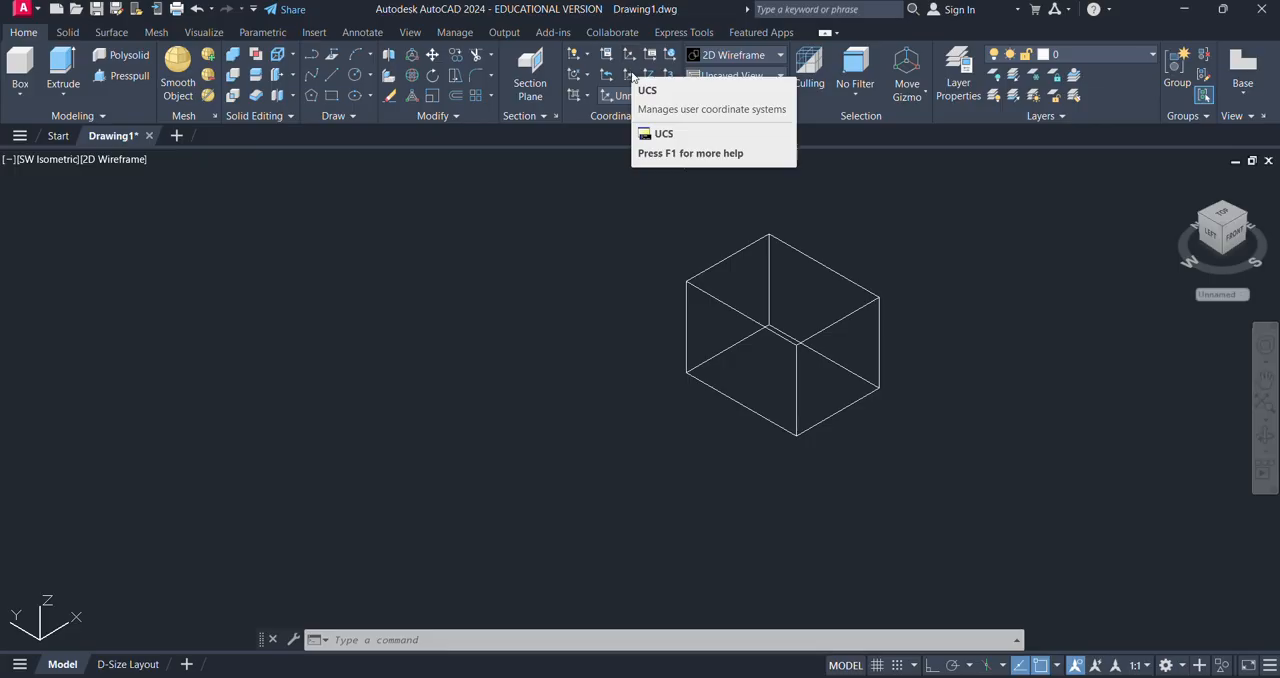
{"action": "key", "text": "Escape"}
{"action": "key", "text": "Escape"}
{"action": "key", "text": "Escape"}
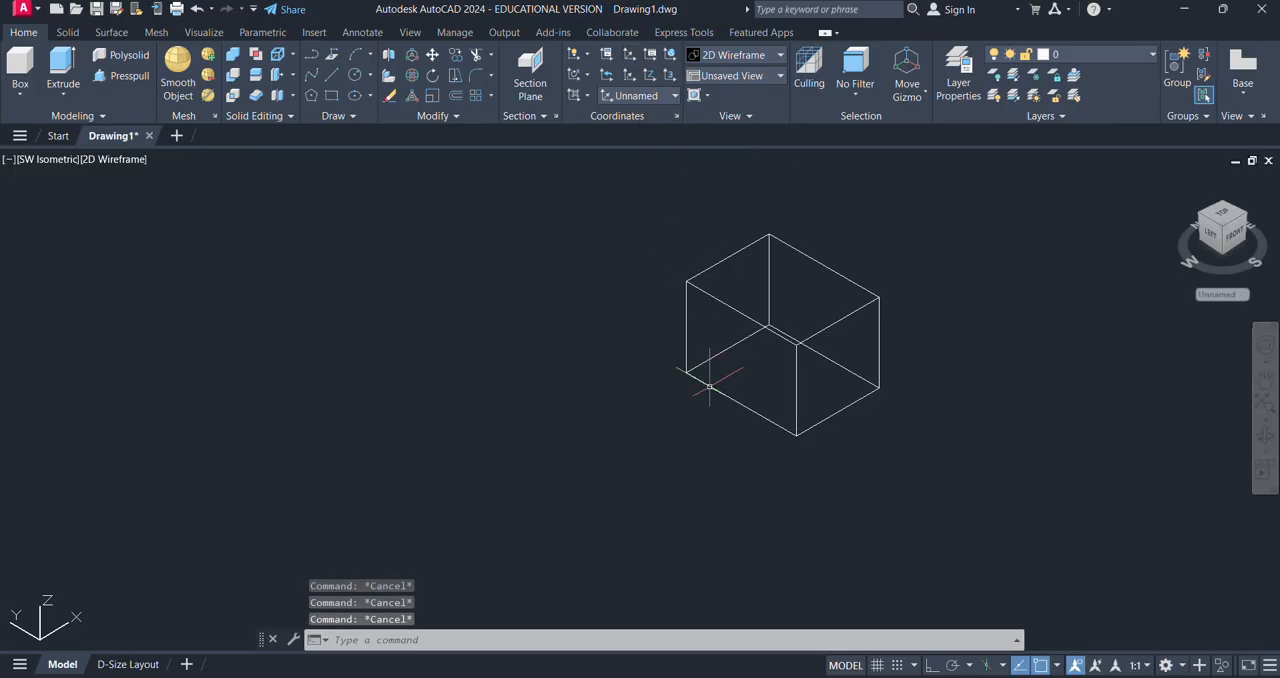
- Move the UCS origin onto the box's leftmost bottom corner using the UCS icon's origin grip
{"action": "left_click", "coordinate": [58, 602]}
{"action": "left_click", "coordinate": [40, 638]}
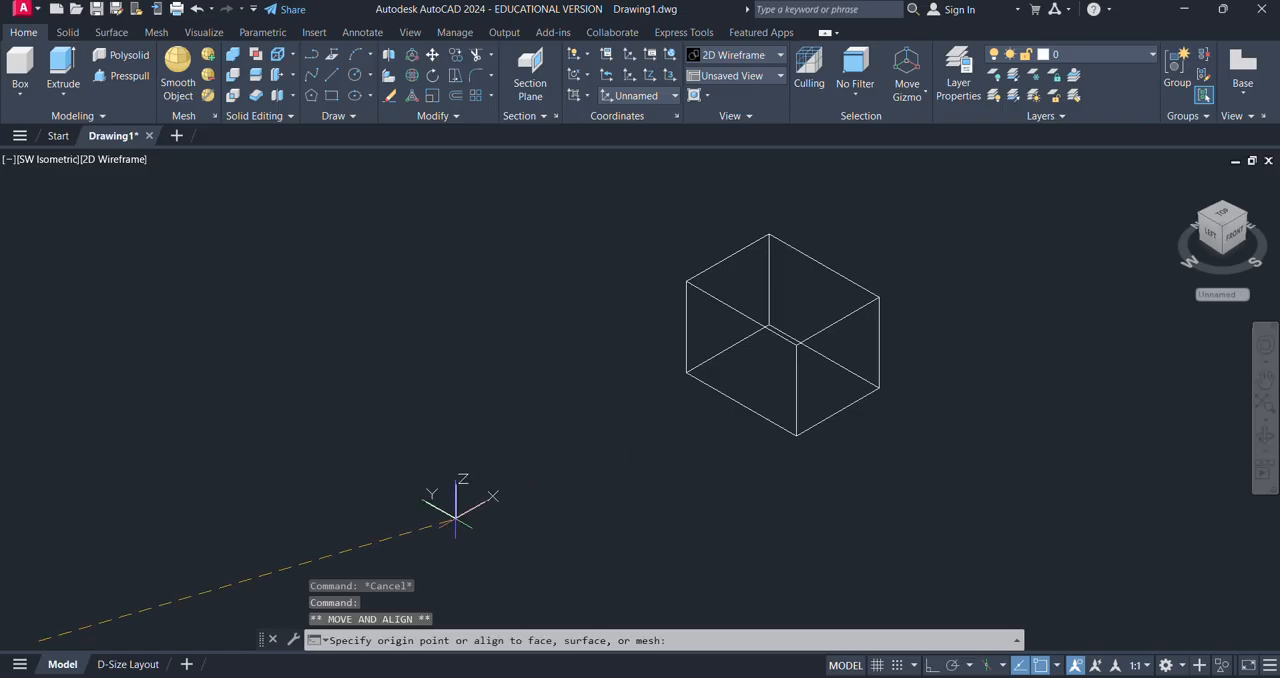
{"action": "left_click", "coordinate": [686, 371]}
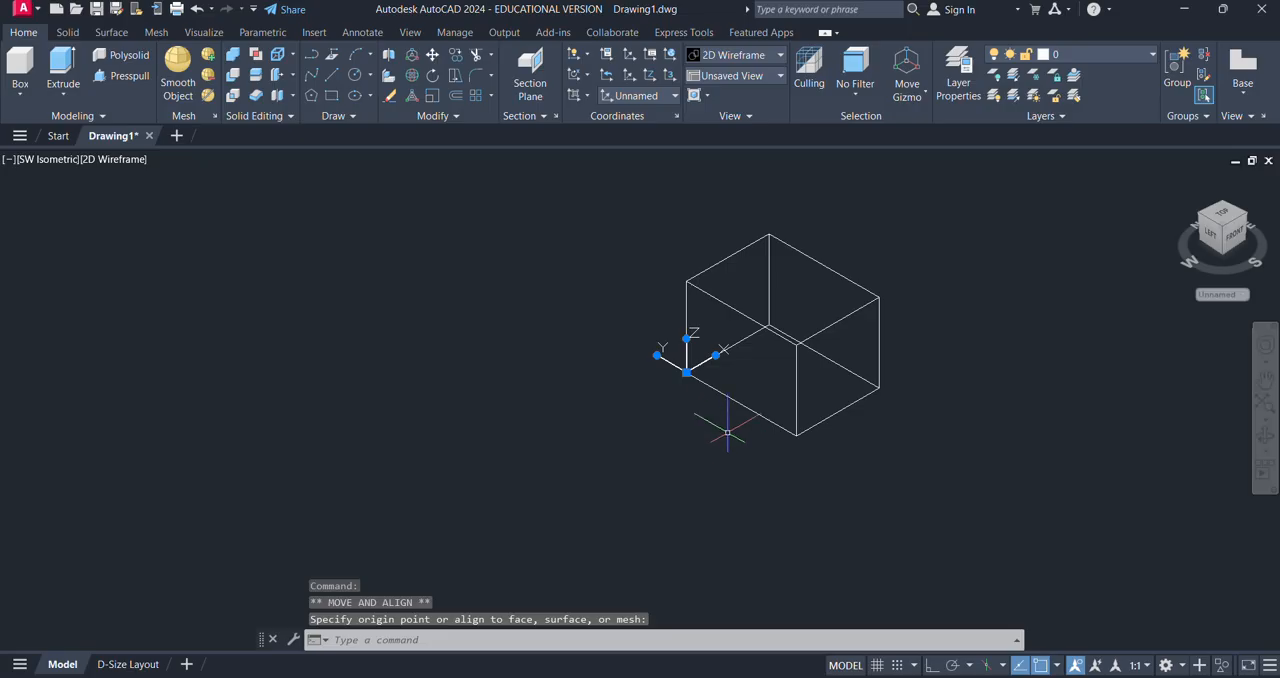
{"action": "key", "text": "Escape"}
{"action": "key", "text": "Escape"}
{"action": "type", "text": "rec"}
{"action": "key", "text": "Return"}
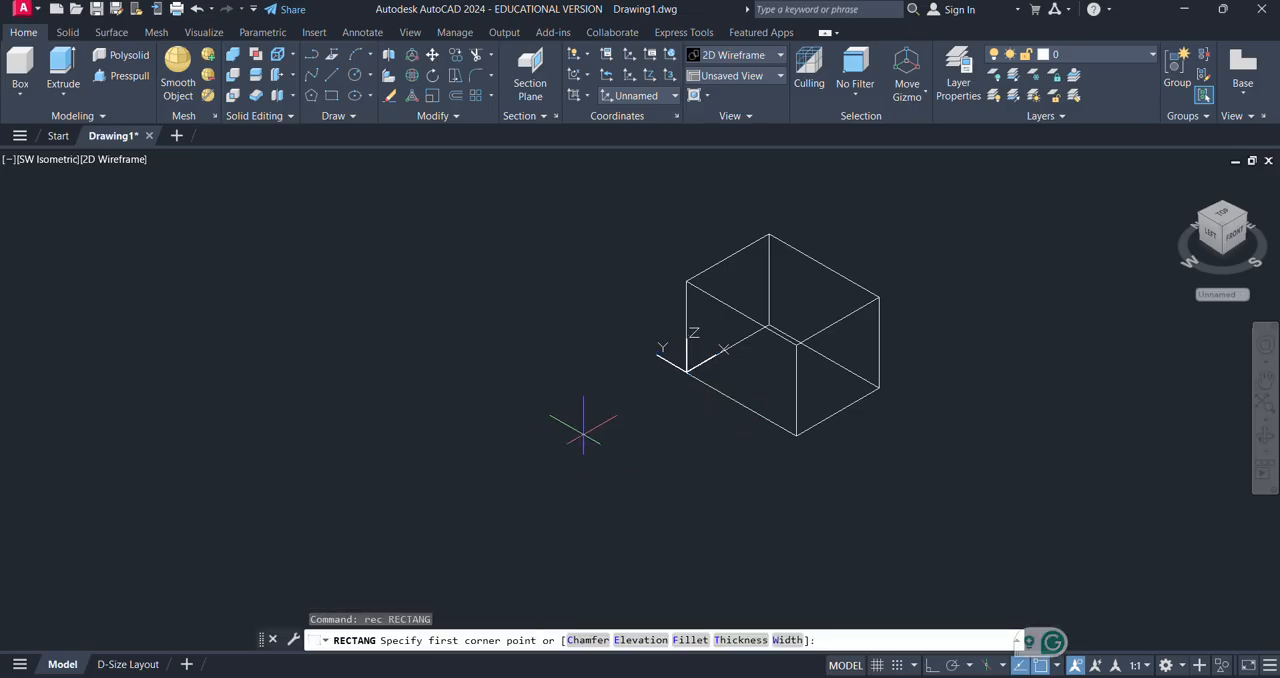
{"action": "left_click", "coordinate": [583, 434]}
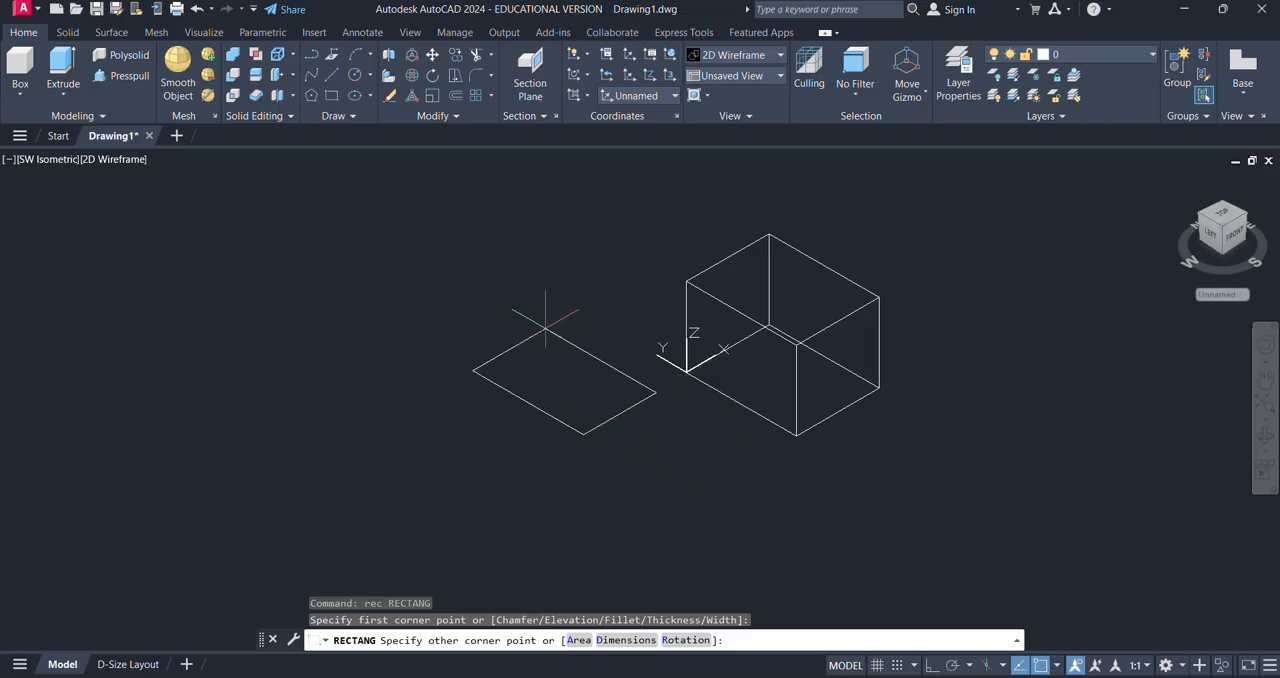
{"action": "key", "text": "Escape"}
{"action": "key", "text": "Escape"}
{"action": "key", "text": "Escape"}
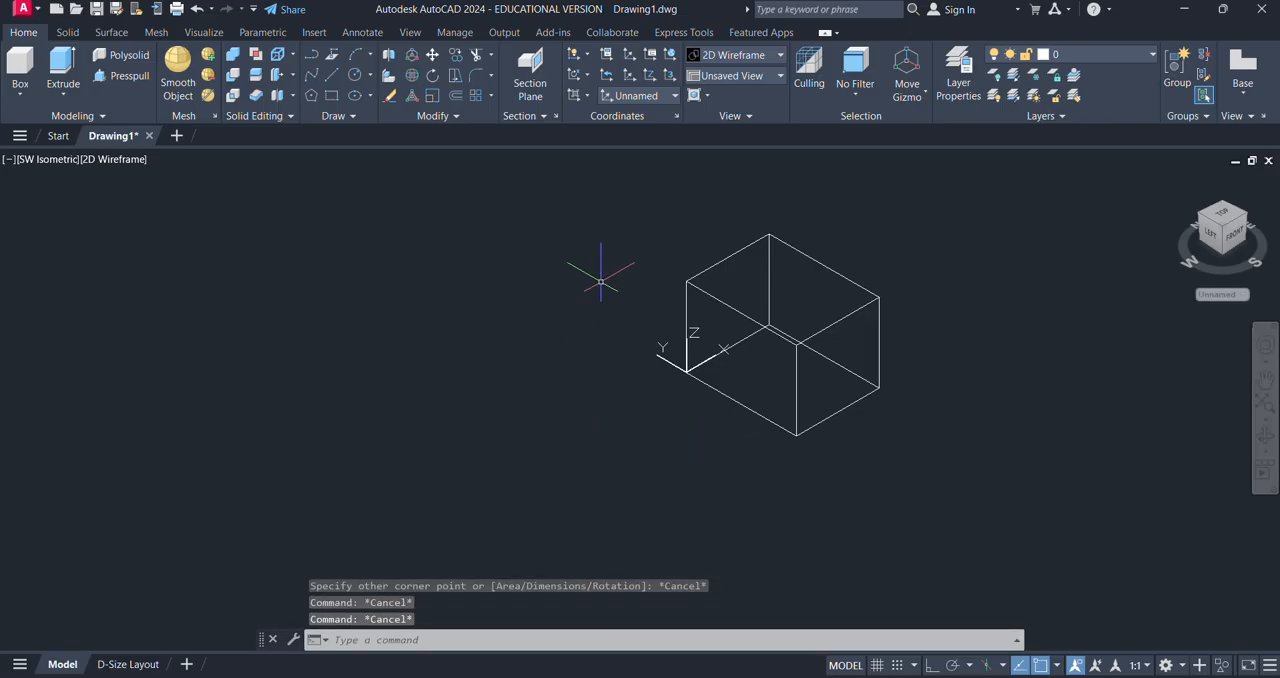
{"action": "key", "text": "Escape"}
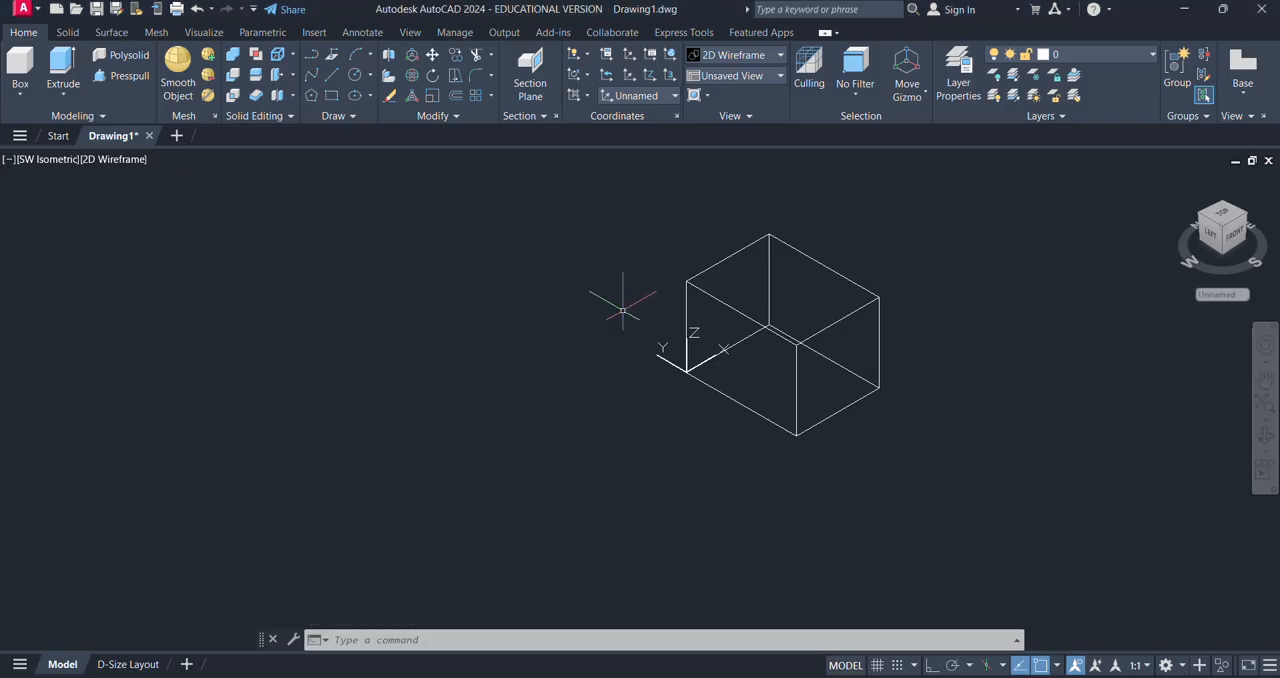
- Define a three-point UCS with its origin at the box's leftmost bottom corner, X along the front bottom edge and Y up the vertical edge
{"action": "left_click", "coordinate": [630, 56]}
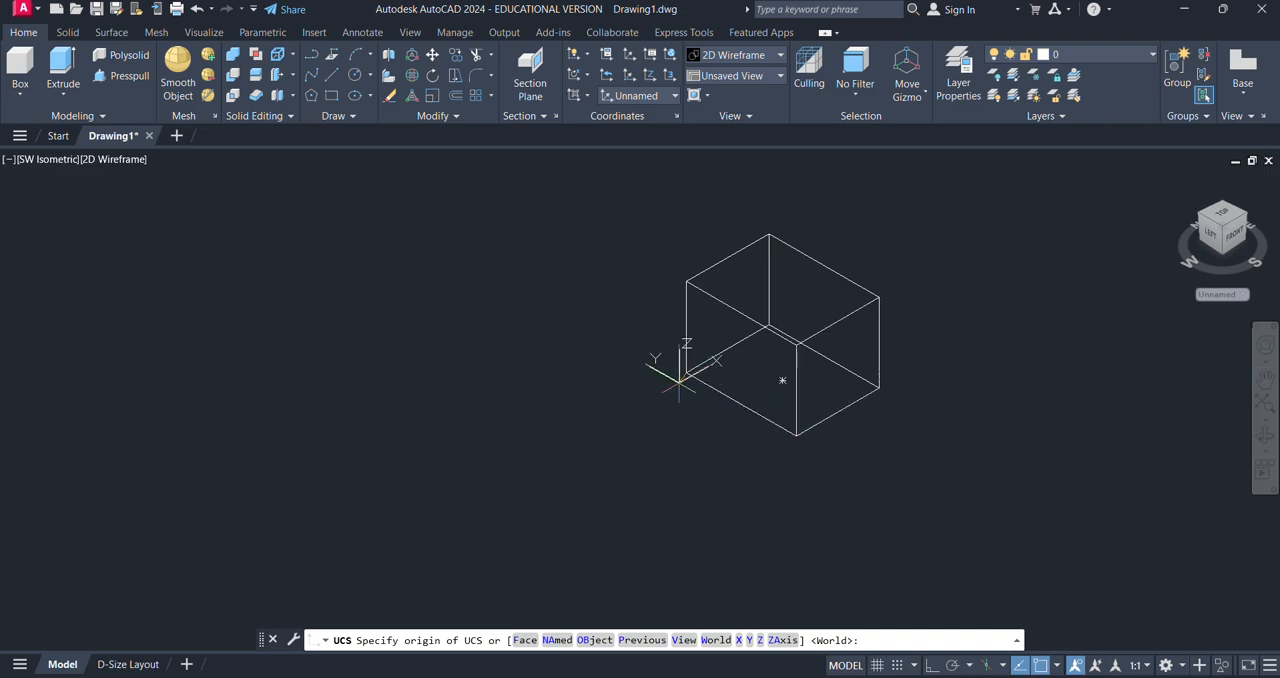
{"action": "left_click", "coordinate": [686, 373]}
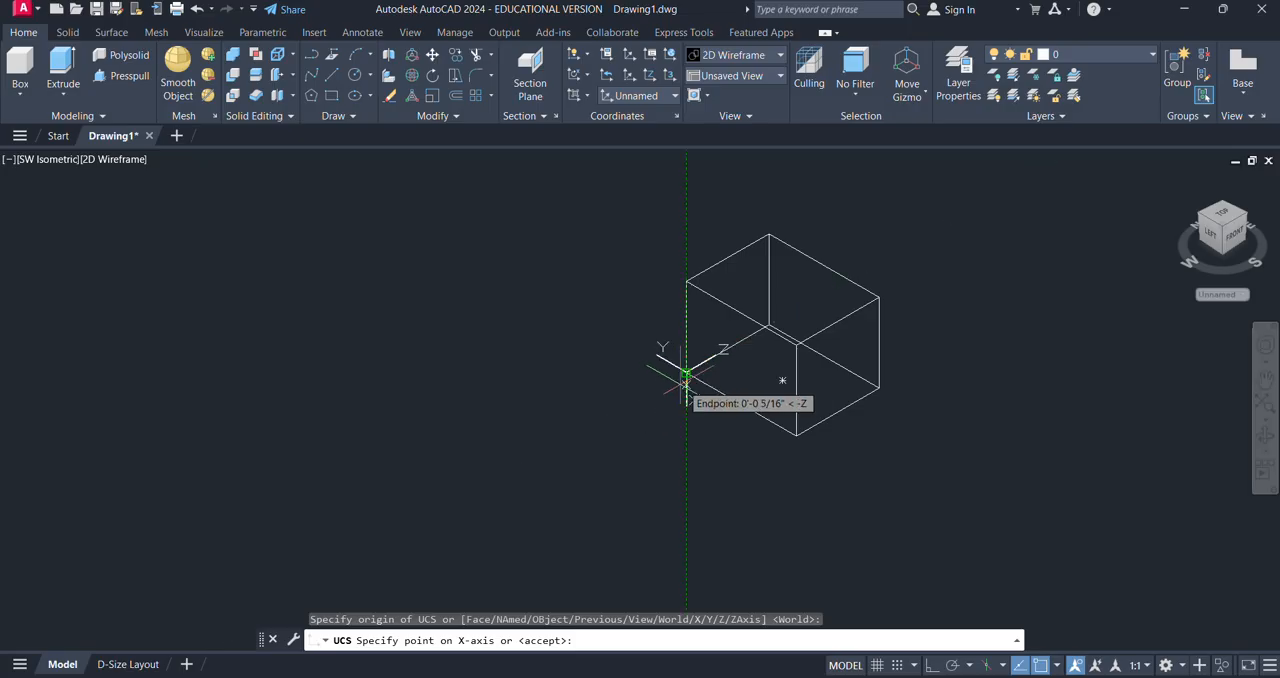
{"action": "left_click", "coordinate": [796, 436]}
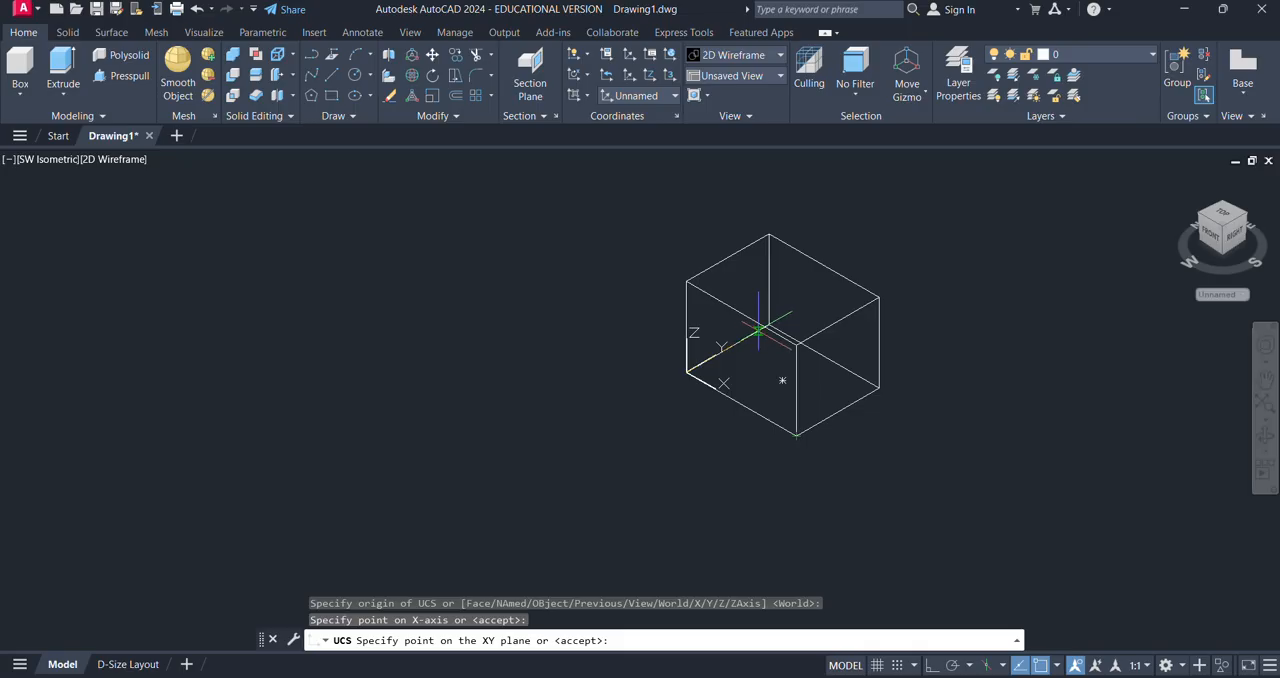
{"action": "left_click", "coordinate": [685, 282]}
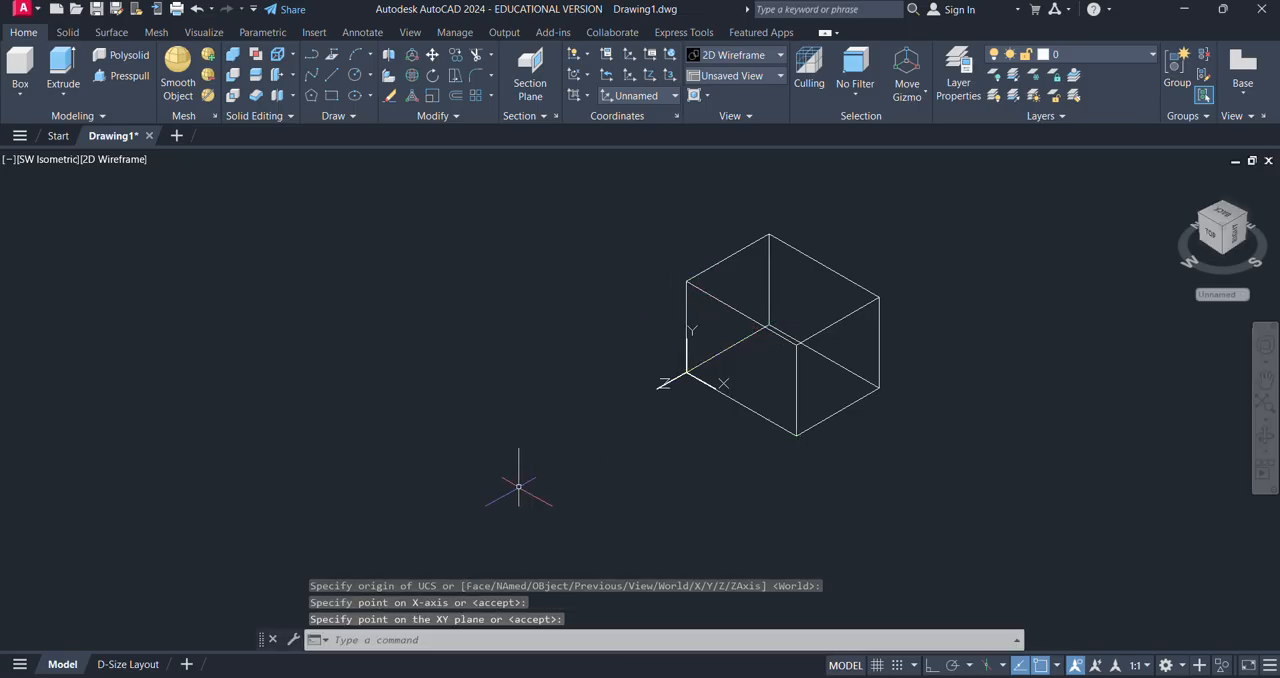
- Draw a freehand test rectangle in the new vertical XY plane, to the left of the box
{"action": "middle_click_drag", "start_coordinate": [707, 397], "coordinate": [671, 345]}
{"action": "type", "text": "rec"}
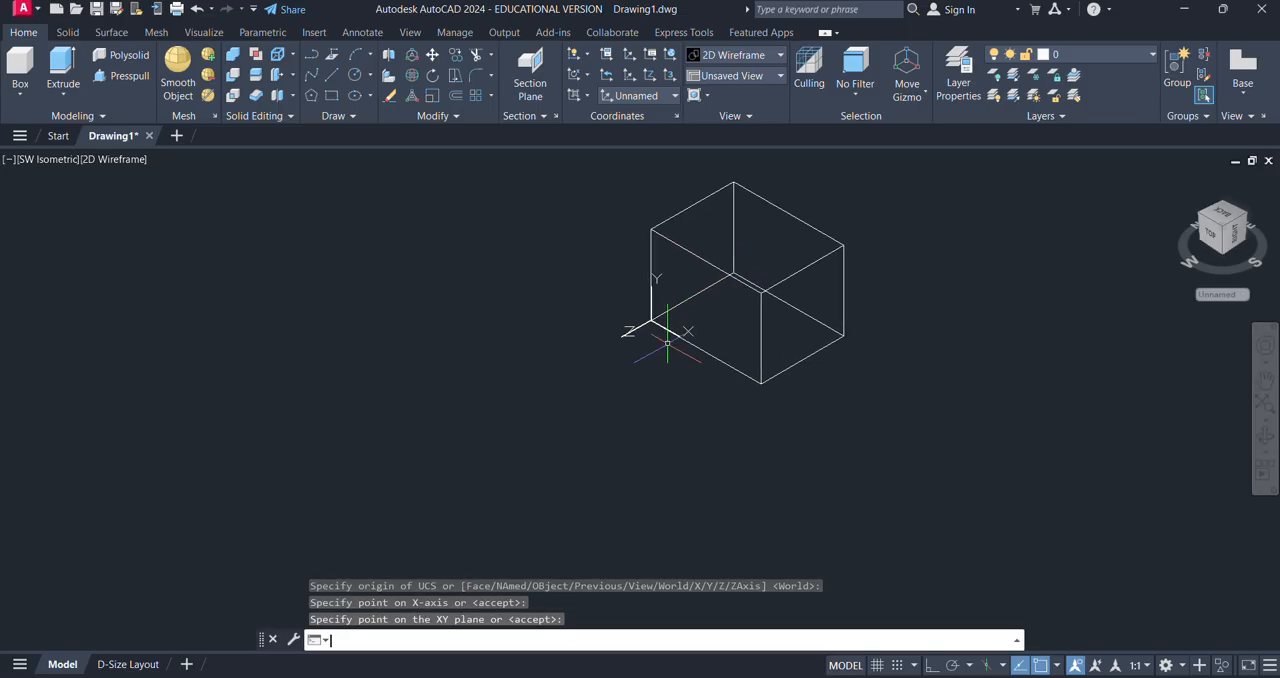
{"action": "key", "text": "Return"}
{"action": "left_click", "coordinate": [481, 294]}
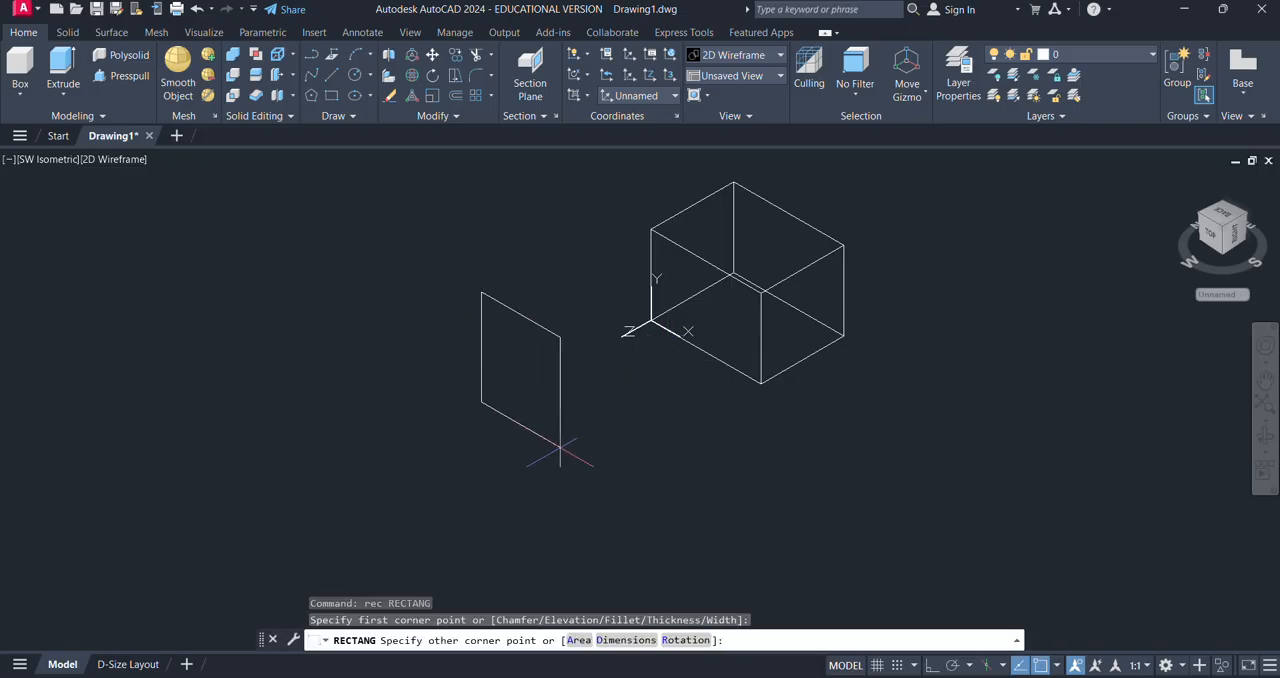
{"action": "left_click", "coordinate": [560, 448]}
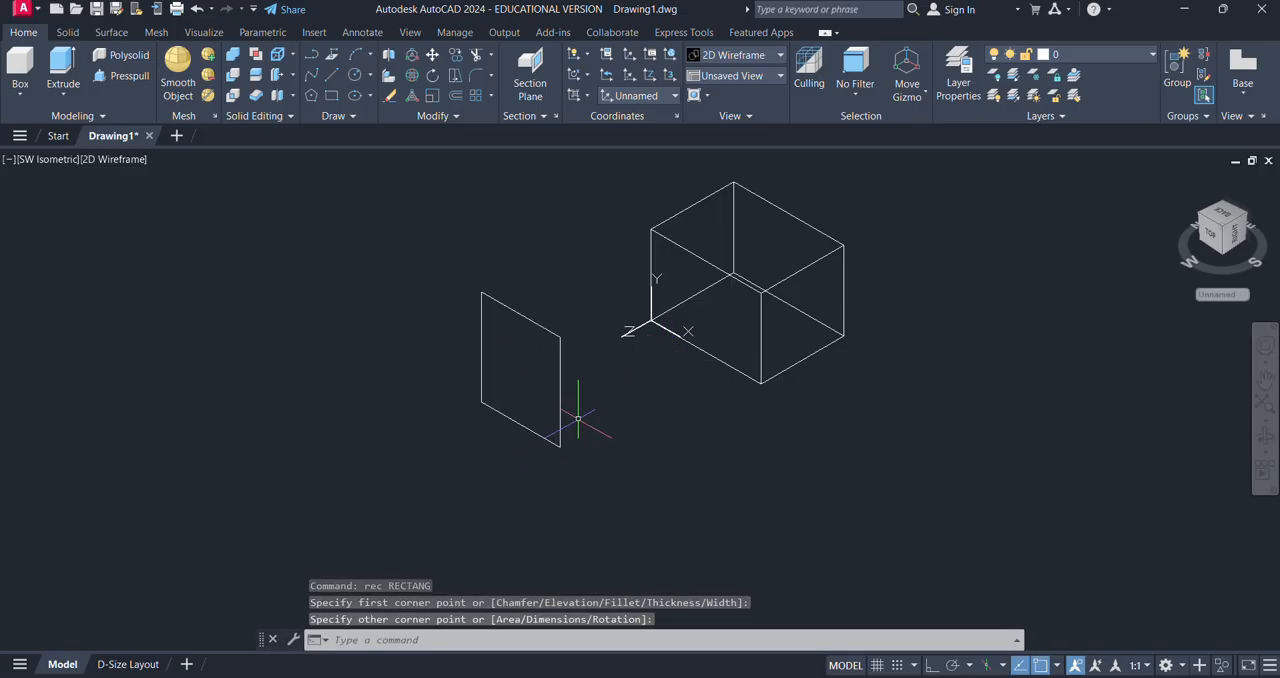
- Delete the upright test rectangle beside the box
{"action": "left_click", "coordinate": [578, 418]}
{"action": "left_click", "coordinate": [514, 470]}
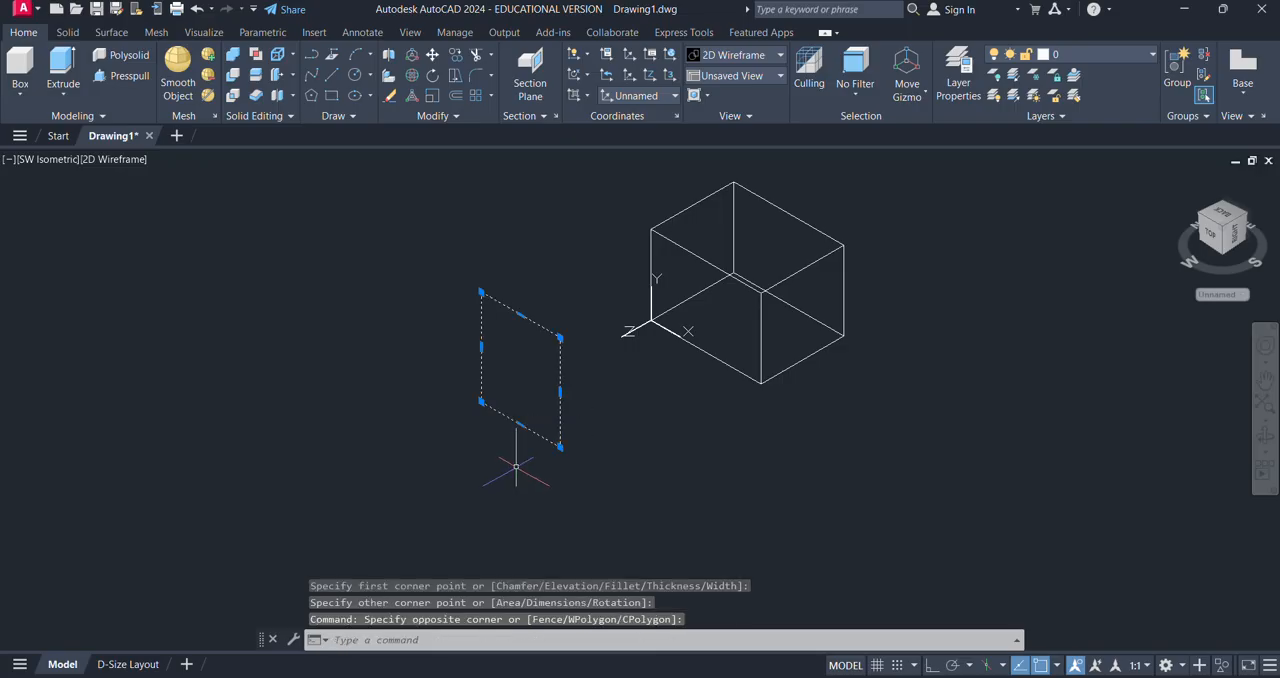
{"action": "key", "text": "Delete"}
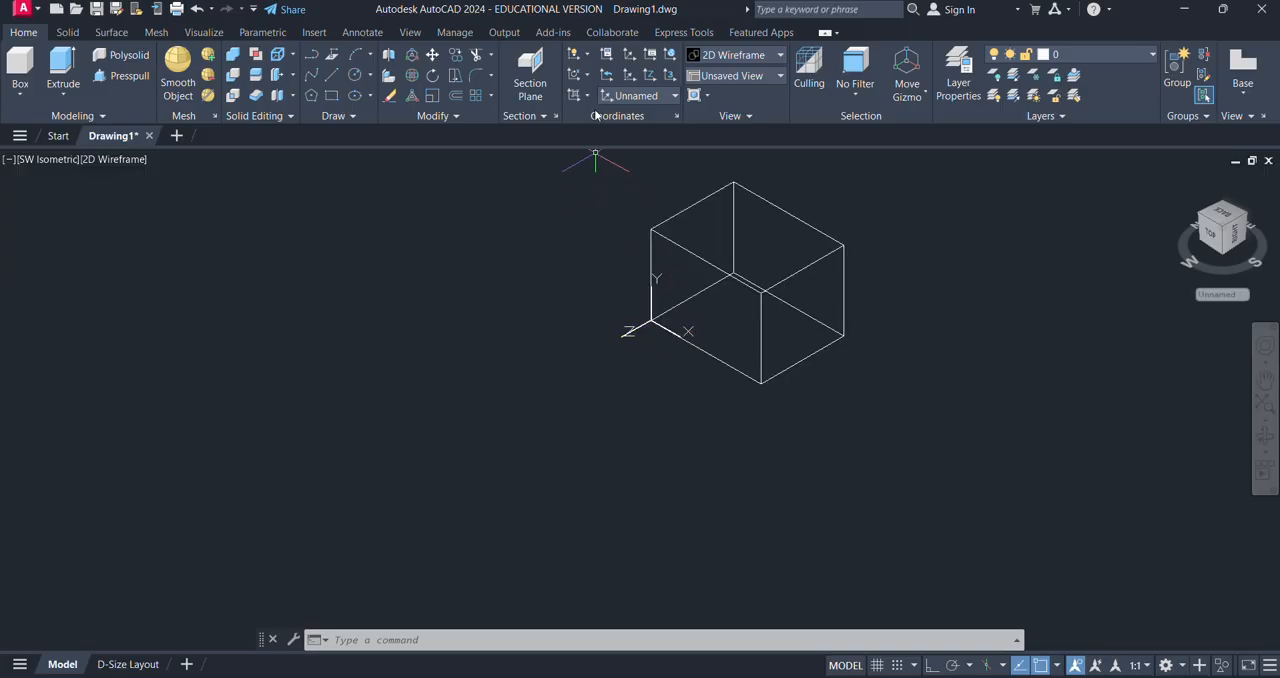
- Rotate the UCS about its X axis by a freehand angle picked below the origin
{"action": "left_click", "coordinate": [589, 77]}
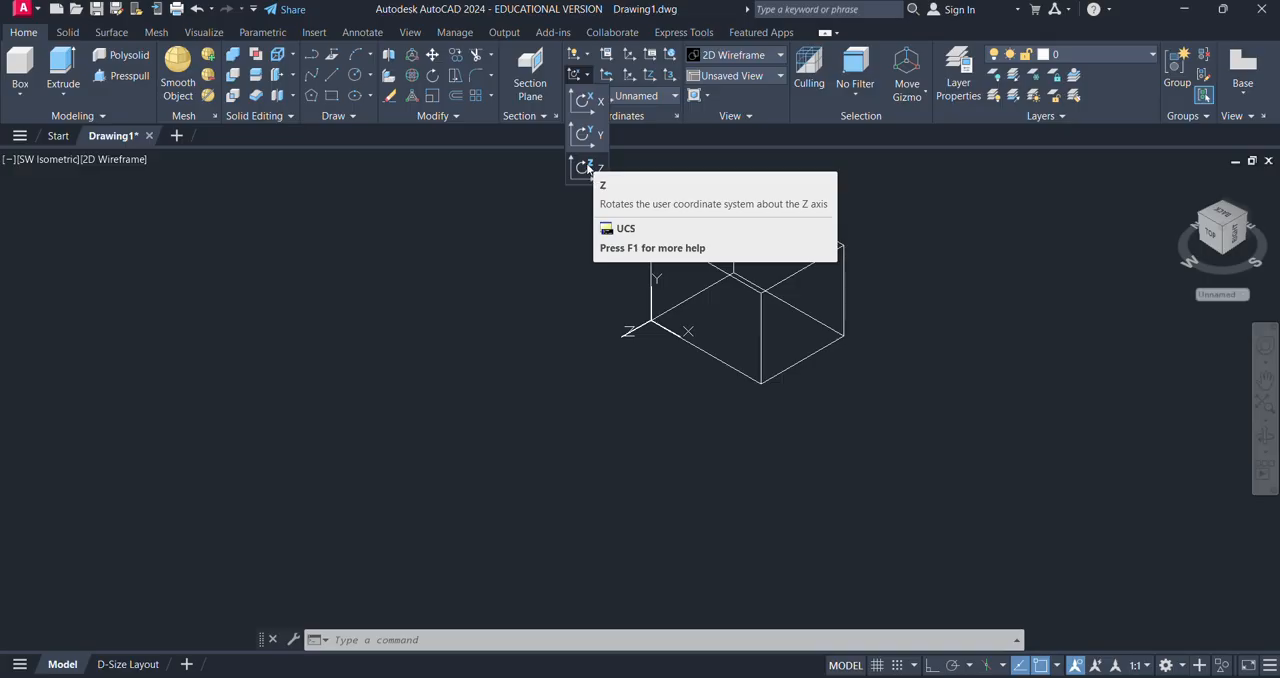
{"action": "left_click", "coordinate": [583, 100]}
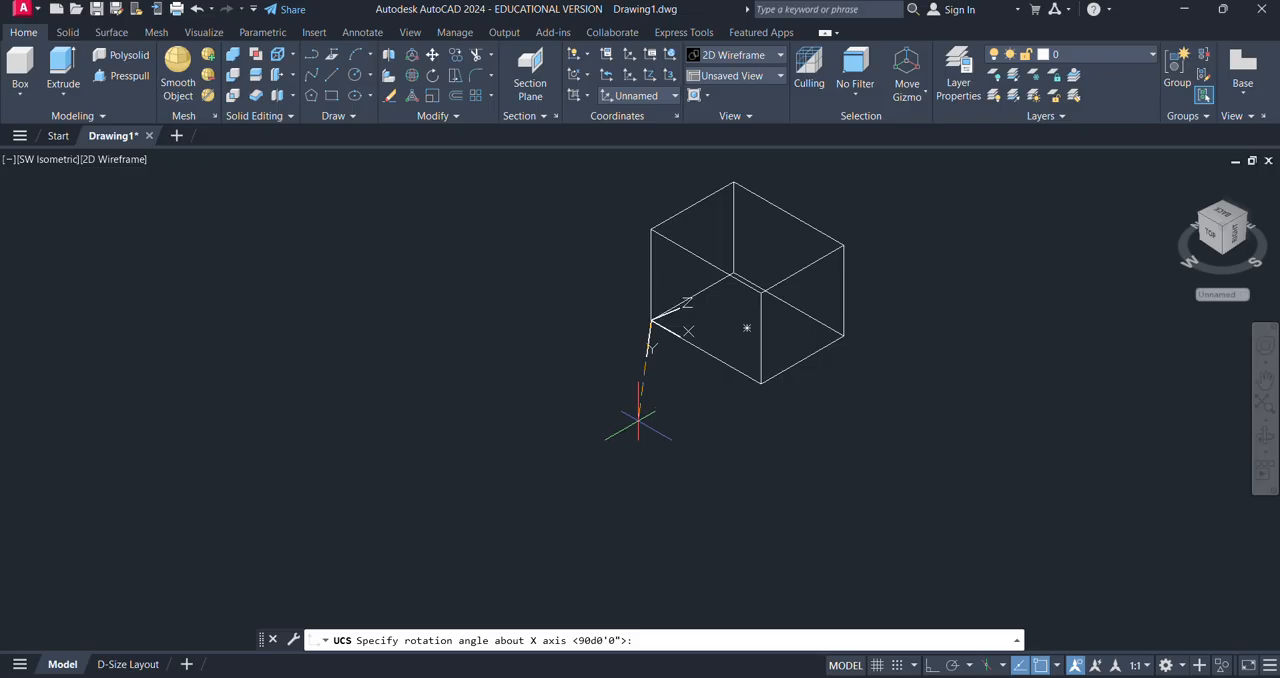
{"action": "left_click", "coordinate": [634, 425]}
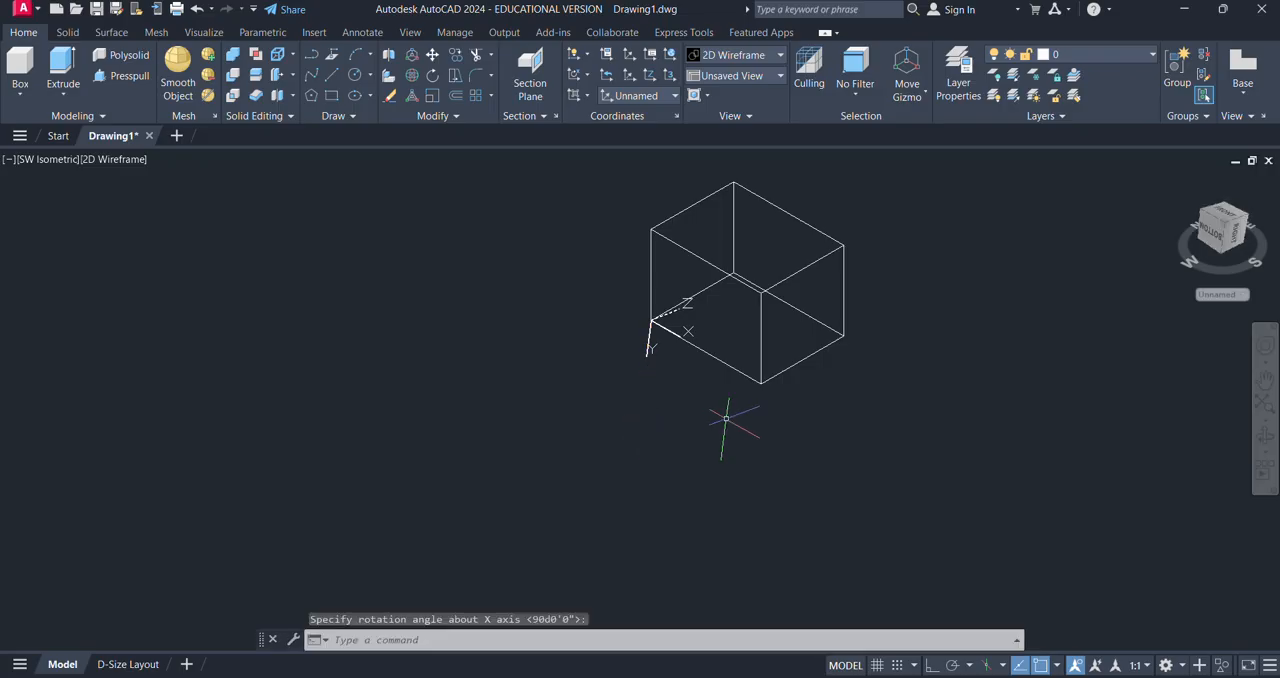
- Try a rectangle from the box's lower front corner, and undo it together with the UCS rotation about X
{"action": "type", "text": "REC"}
{"action": "key", "text": "Return"}
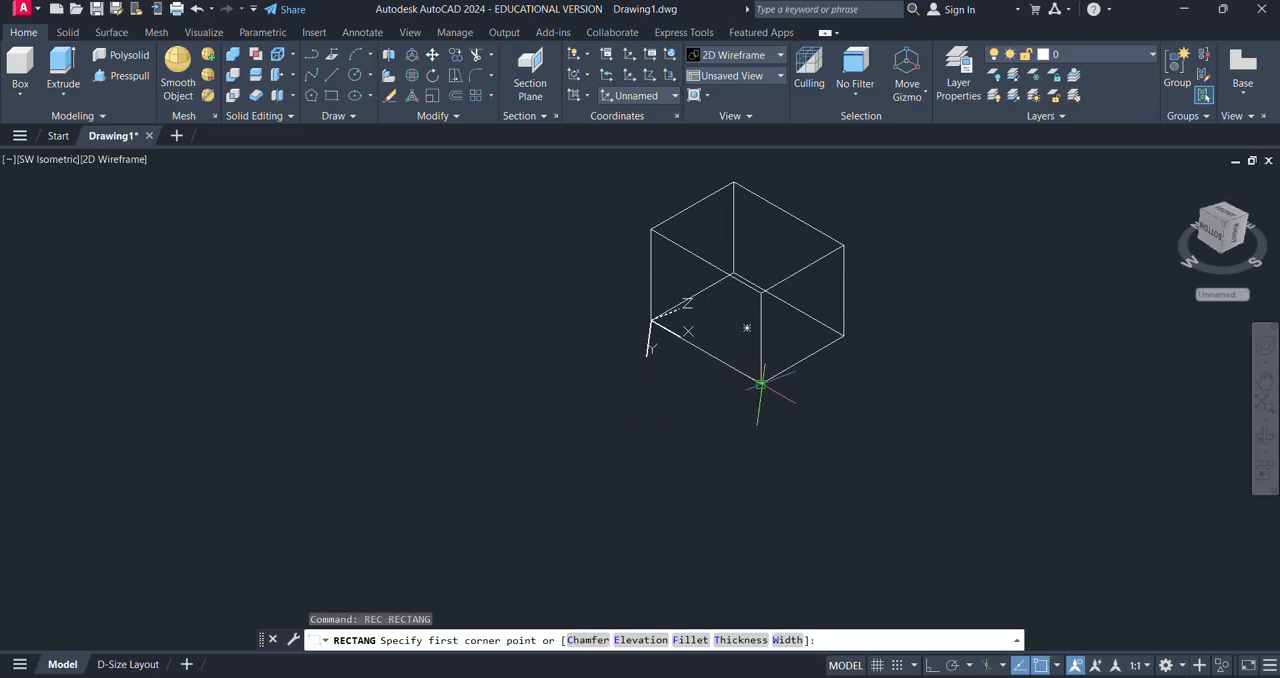
{"action": "left_click", "coordinate": [760, 383]}
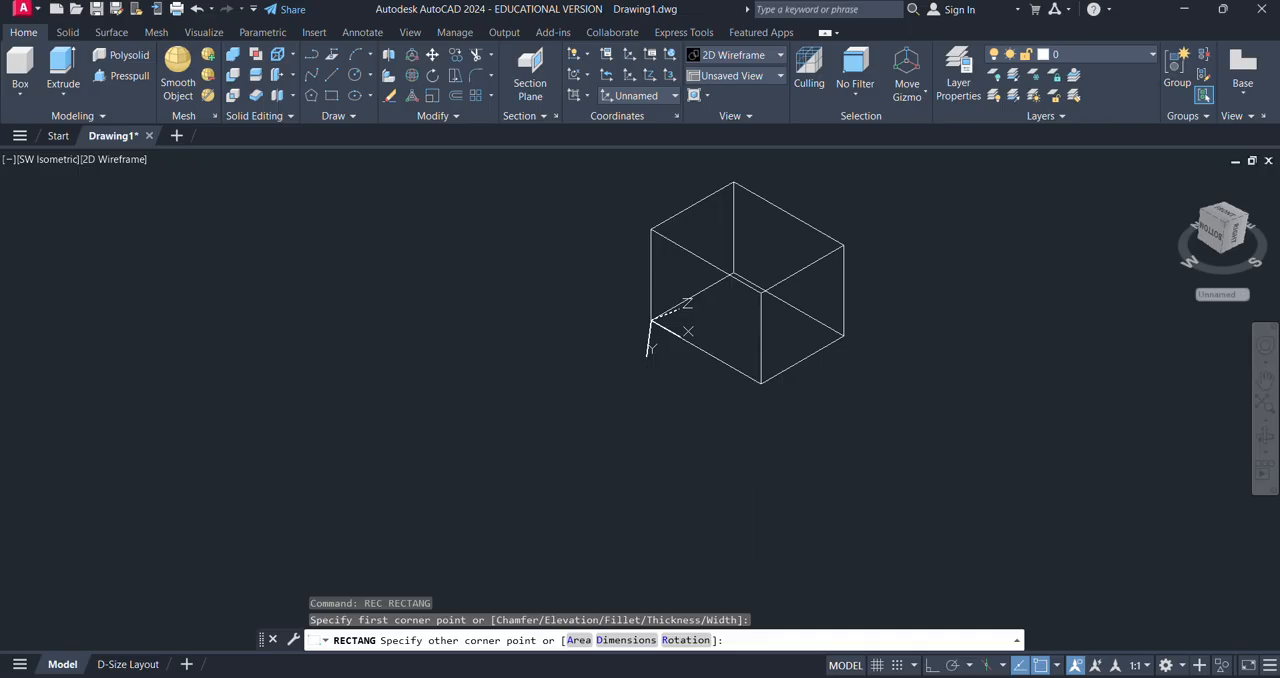
{"action": "key", "text": "Escape"}
{"action": "key", "text": "ctrl+z"}
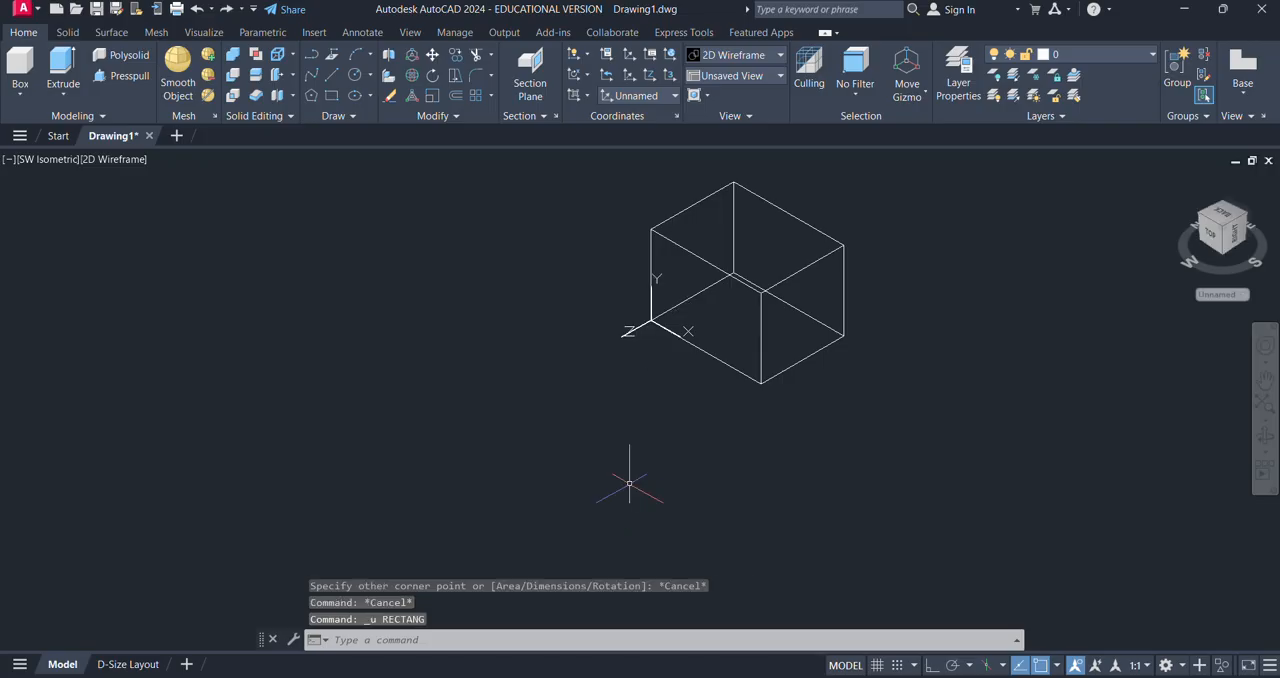
{"action": "key", "text": "ctrl+z"}
{"action": "left_click", "coordinate": [583, 76]}
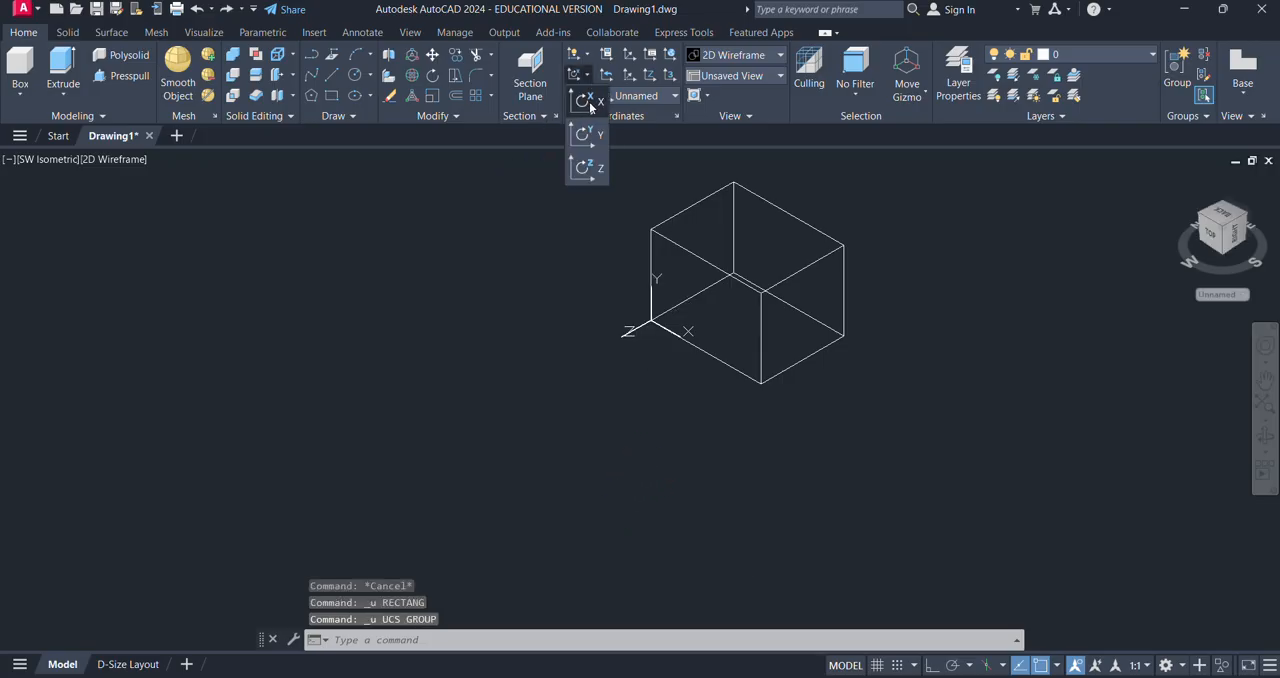
{"action": "left_click", "coordinate": [594, 131]}
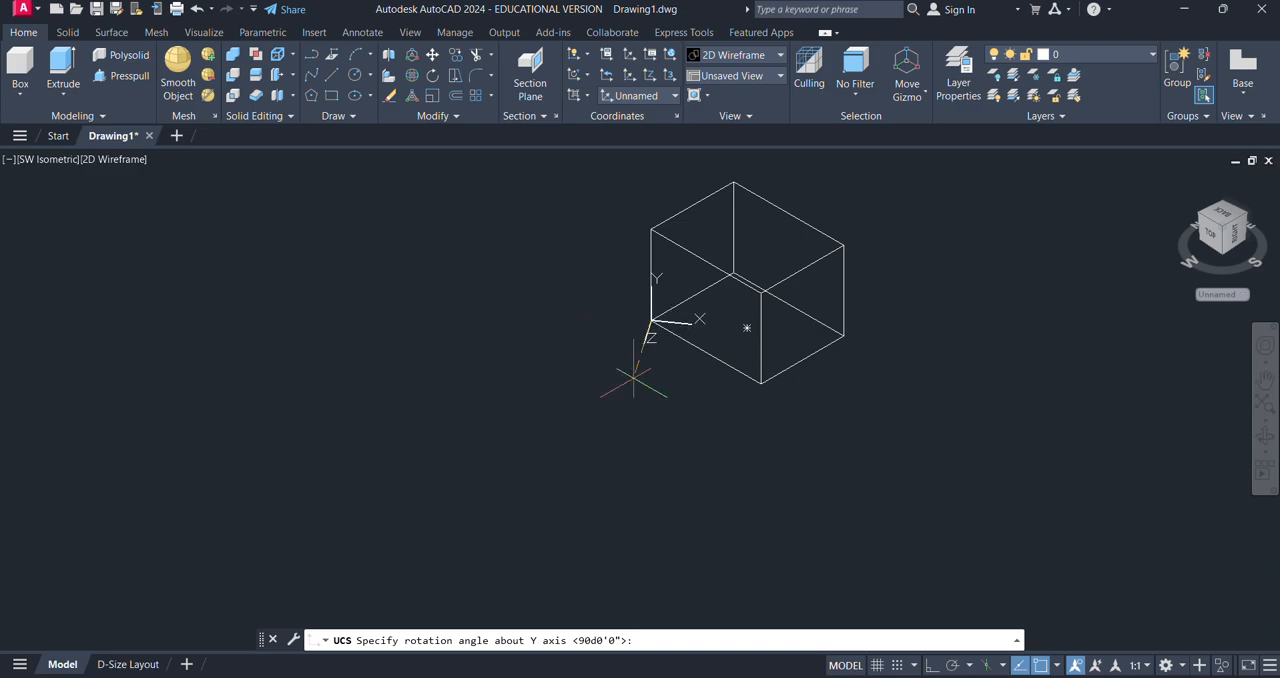
{"action": "key", "text": "Escape"}
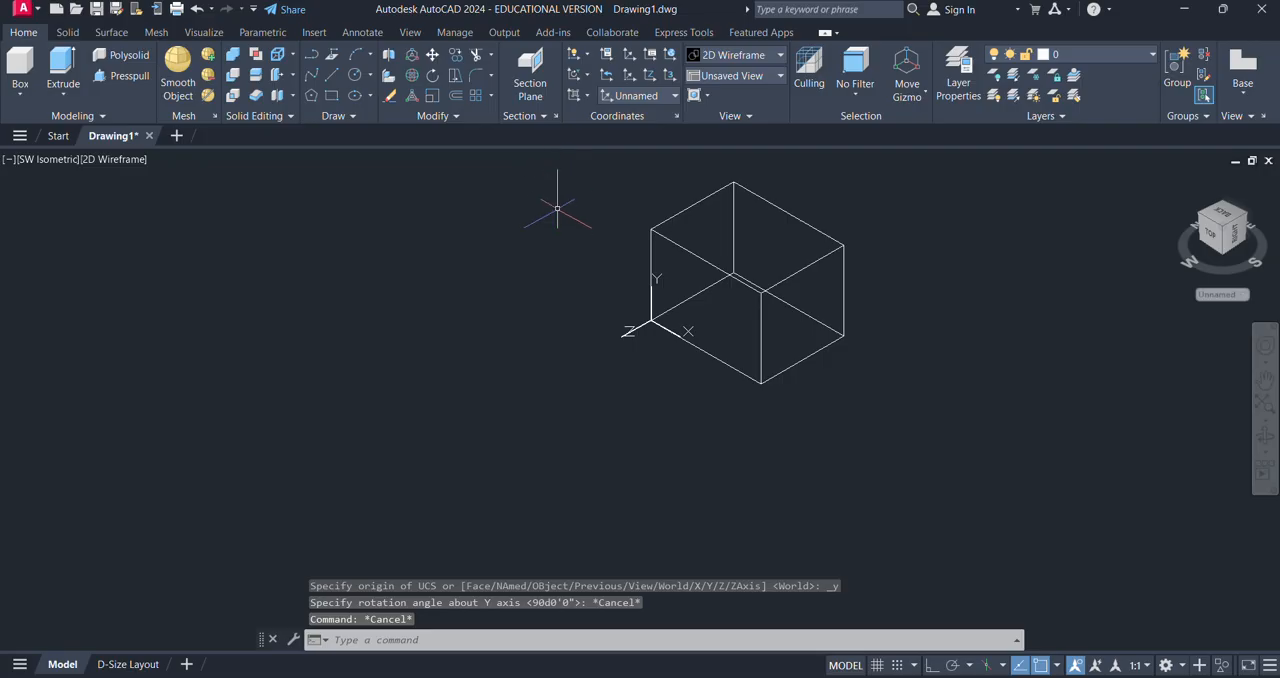
{"action": "left_click", "coordinate": [586, 97]}
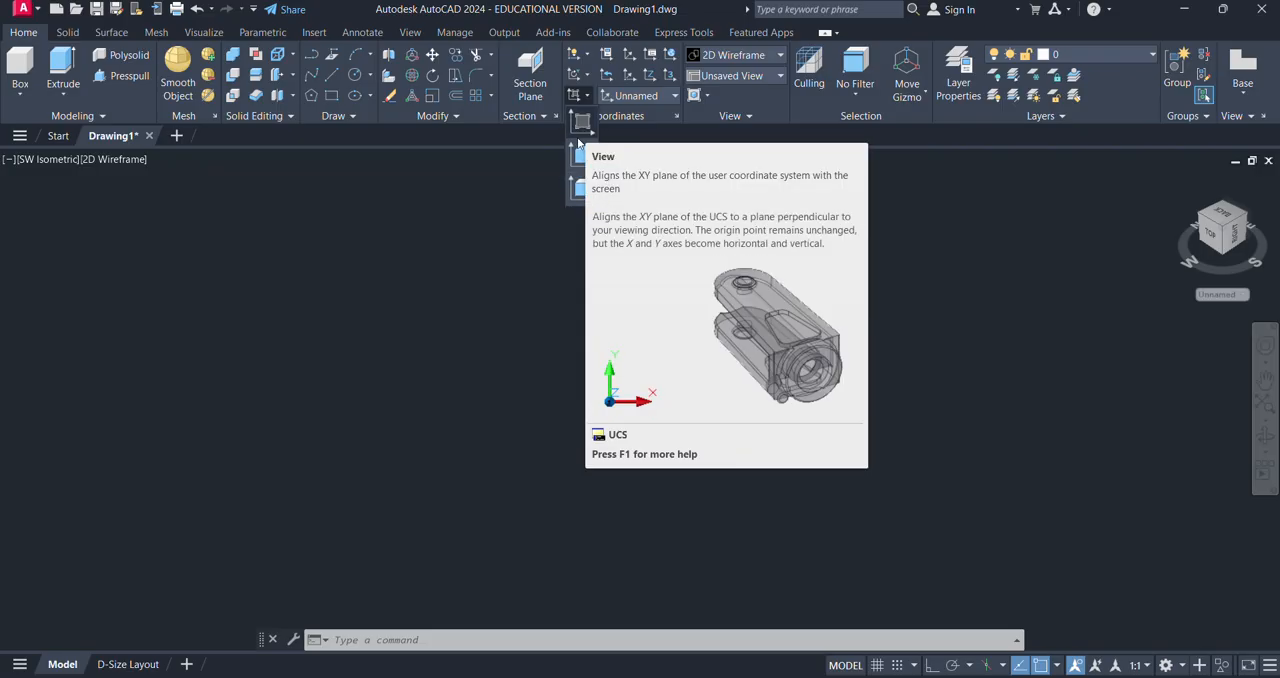
{"action": "key", "text": "Escape"}
{"action": "key", "text": "Escape"}
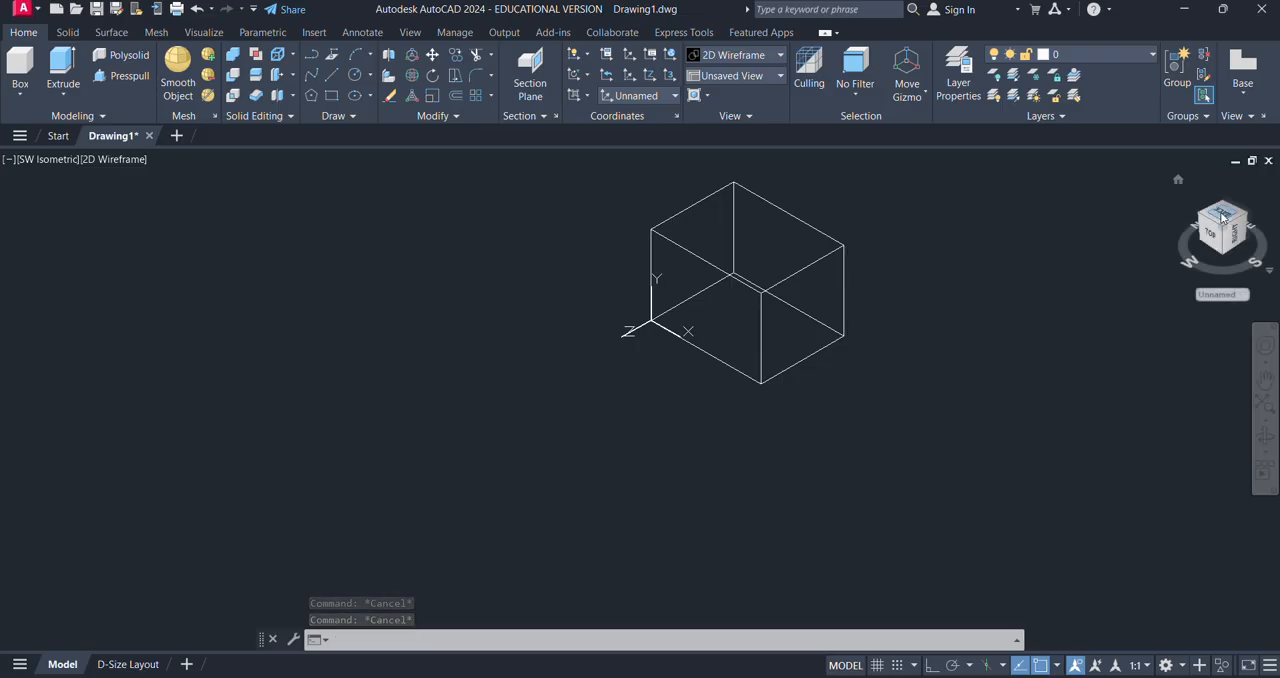
- View the box straight down from the top
{"action": "left_click", "coordinate": [1221, 216]}
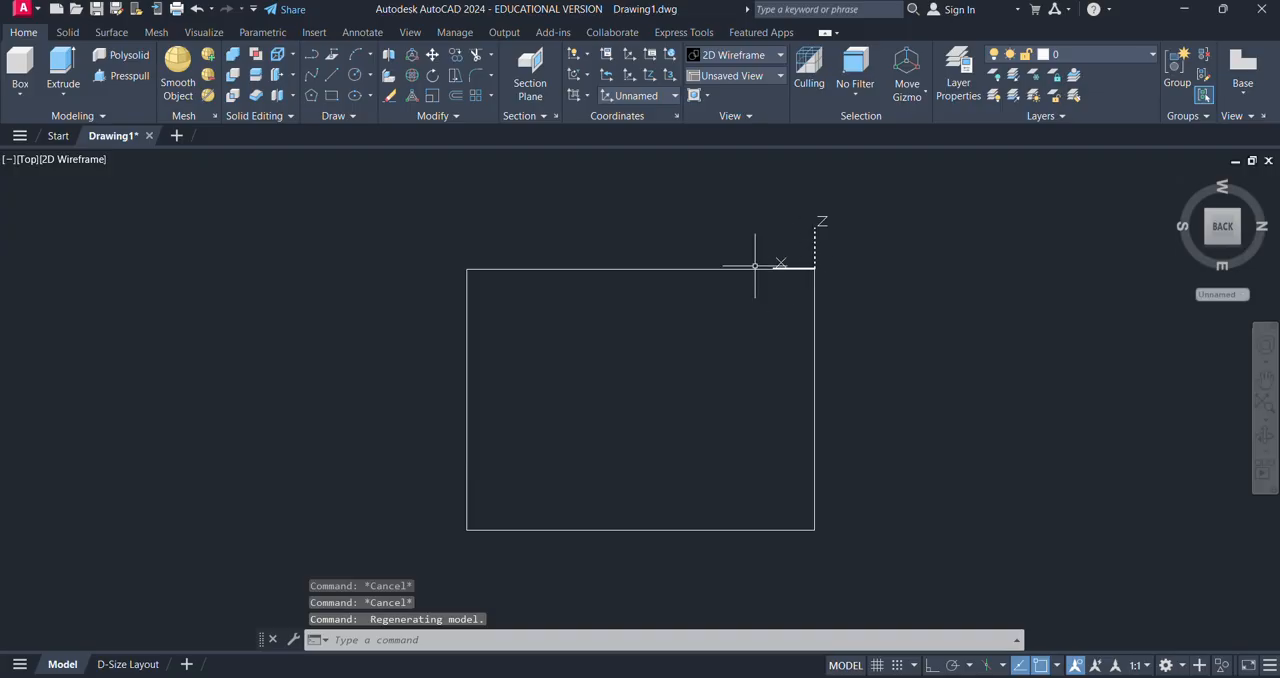
- Align the UCS to the current top view and draw a rectangle inside the box's outline
{"action": "left_click", "coordinate": [587, 97]}
{"action": "left_click", "coordinate": [584, 126]}
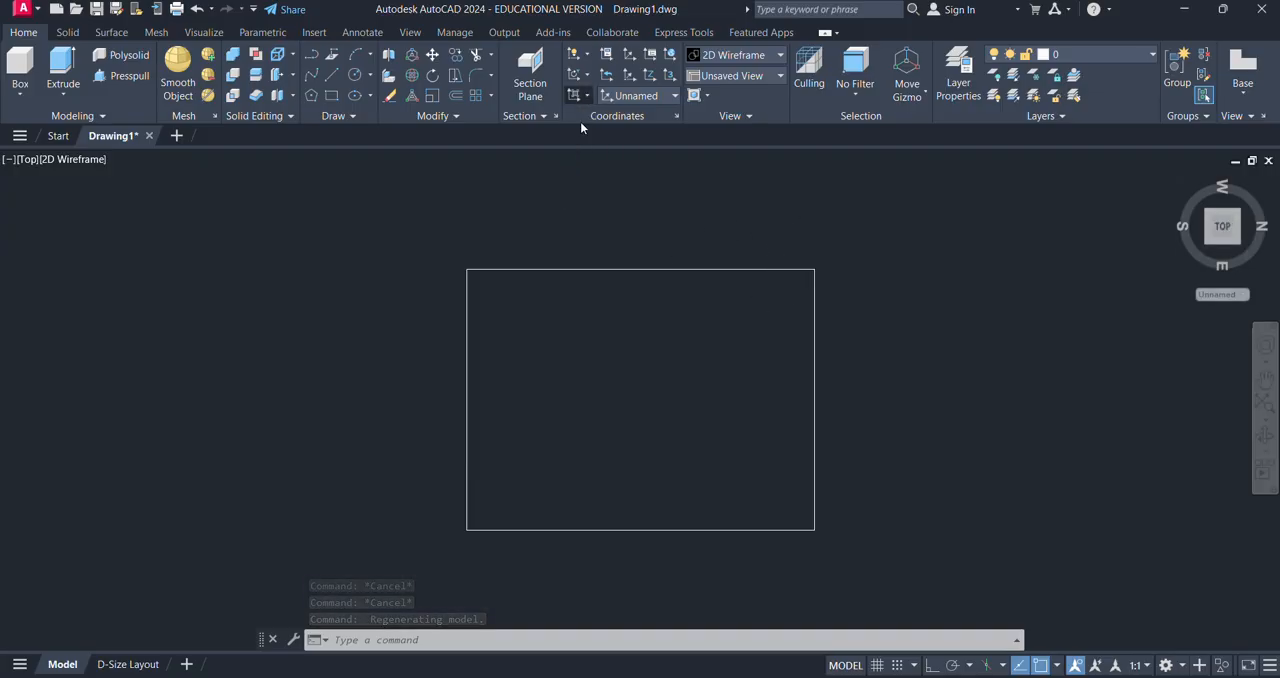
{"action": "type", "text": "rec"}
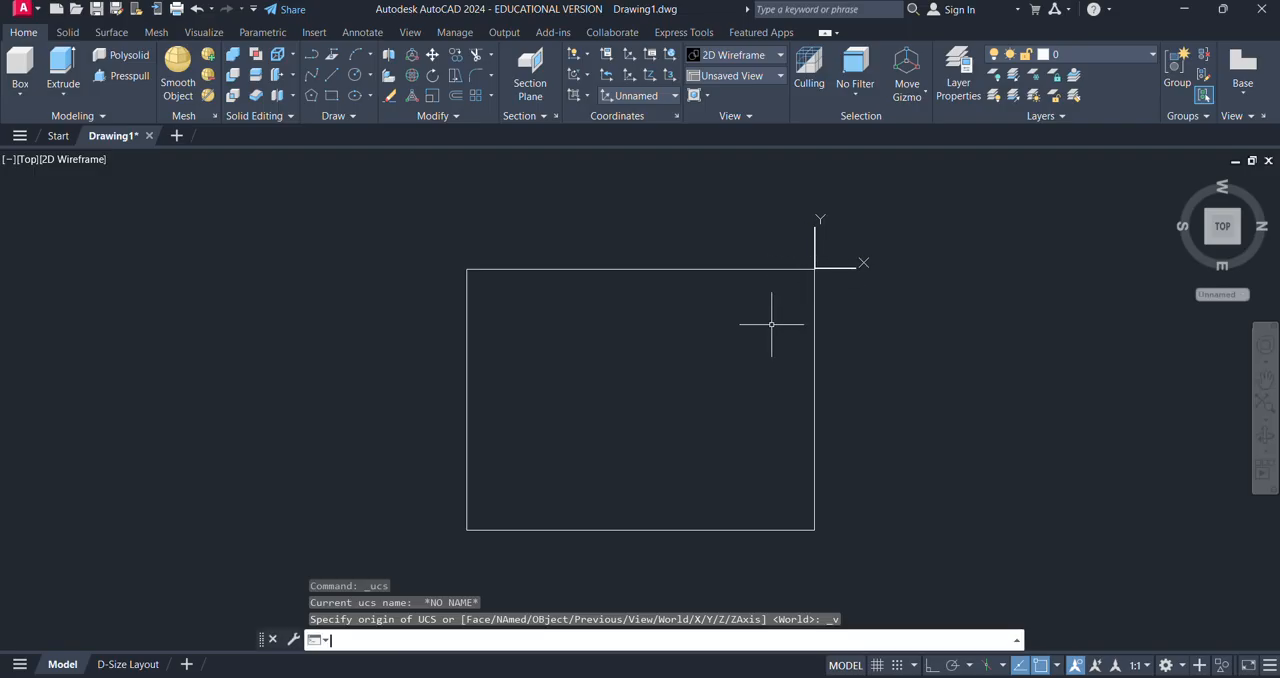
{"action": "key", "text": "Return"}
{"action": "left_click", "coordinate": [524, 350]}
{"action": "left_click", "coordinate": [697, 456]}
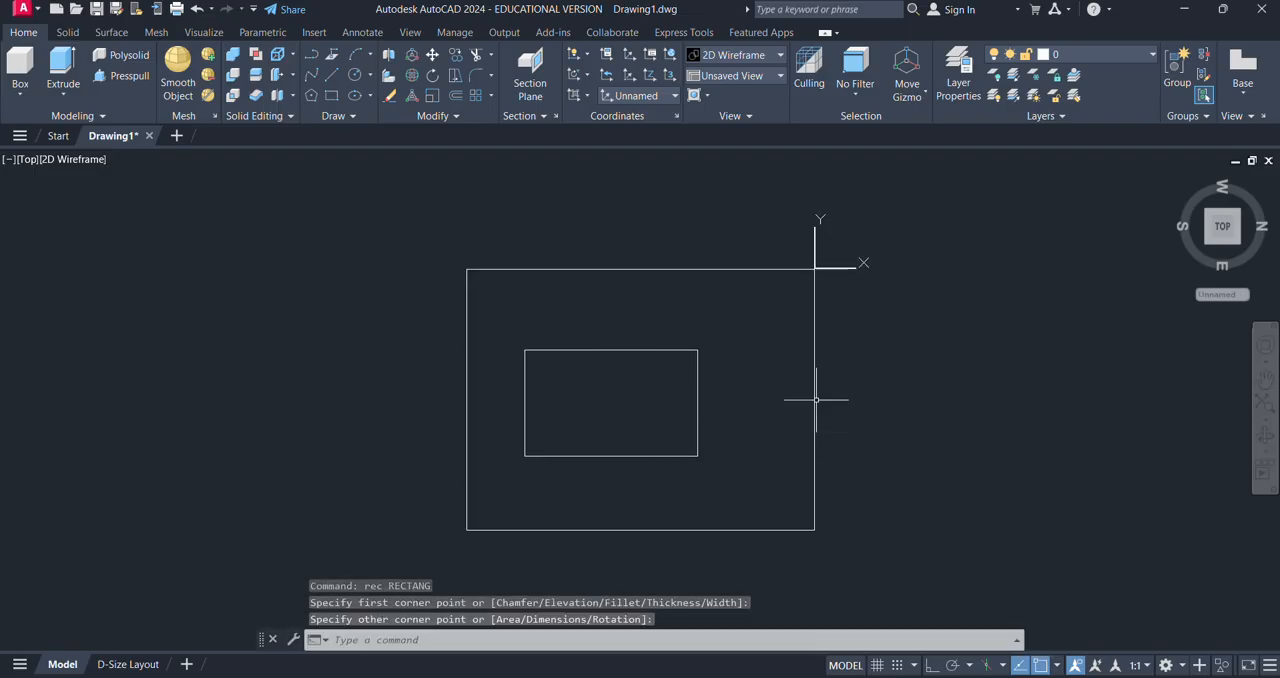
- Undo the test rectangle together with the alignment of the UCS to the top view
{"action": "key", "text": "Escape"}
{"action": "key", "text": "Escape"}
{"action": "key", "text": "ctrl+z"}
{"action": "key", "text": "ctrl+z"}
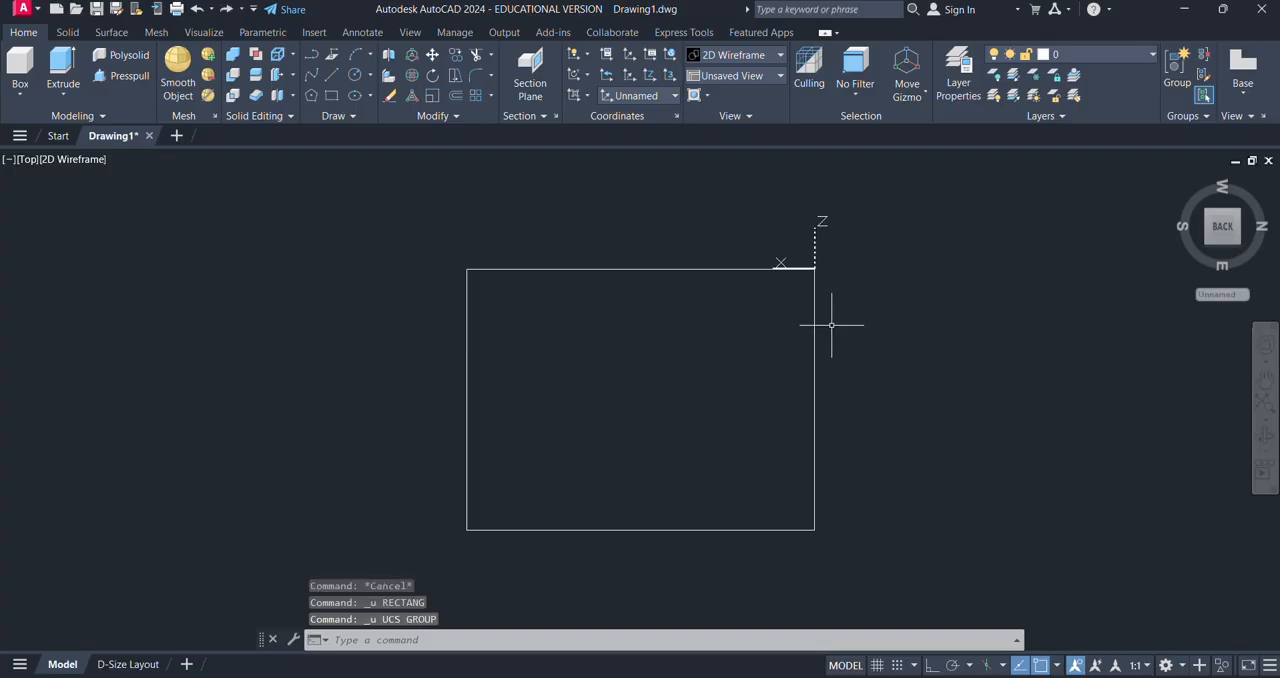
- Turn the view to face the short side of the box and align the UCS to that view
{"action": "left_click", "coordinate": [1210, 244]}
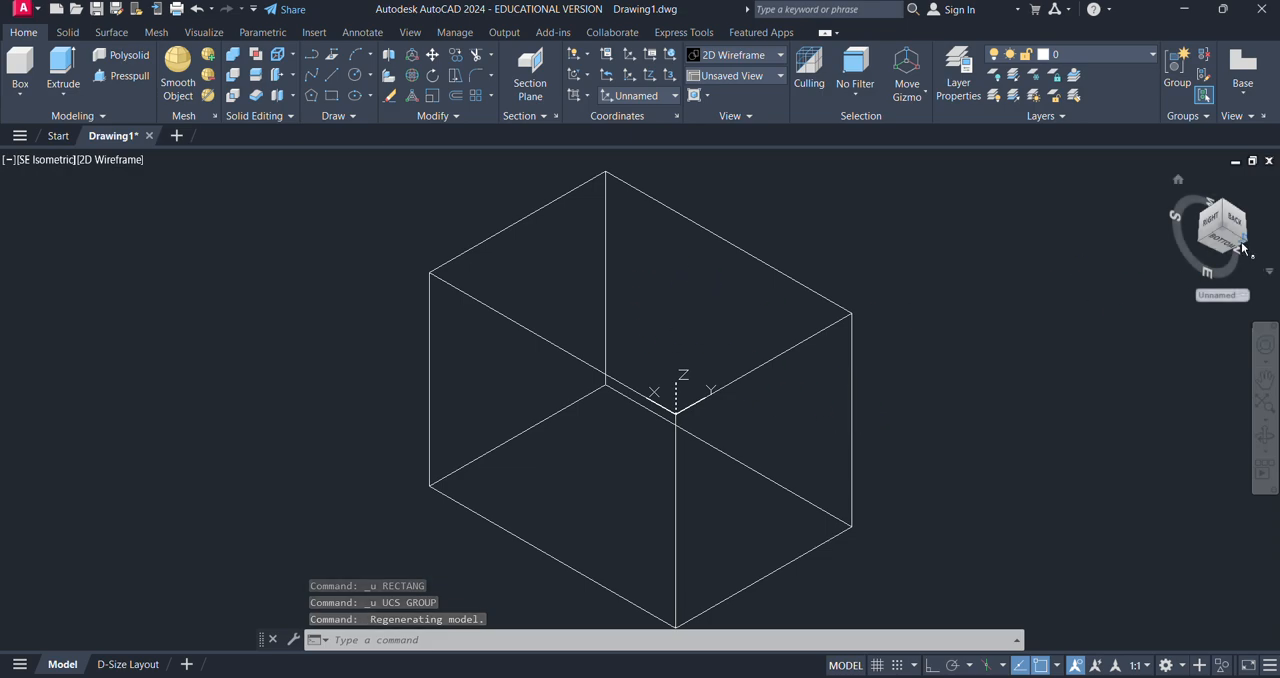
{"action": "mouse_move", "coordinate": [943, 437]}
{"action": "middle_mouse_down", "text": "shift"}
{"action": "mouse_move", "coordinate": [745, 443]}
{"action": "mouse_move", "coordinate": [840, 392]}
{"action": "mouse_move", "coordinate": [714, 399]}
{"action": "mouse_move", "coordinate": [654, 389]}
{"action": "mouse_move", "coordinate": [640, 371]}
{"action": "middle_mouse_up", "text": "shift"}
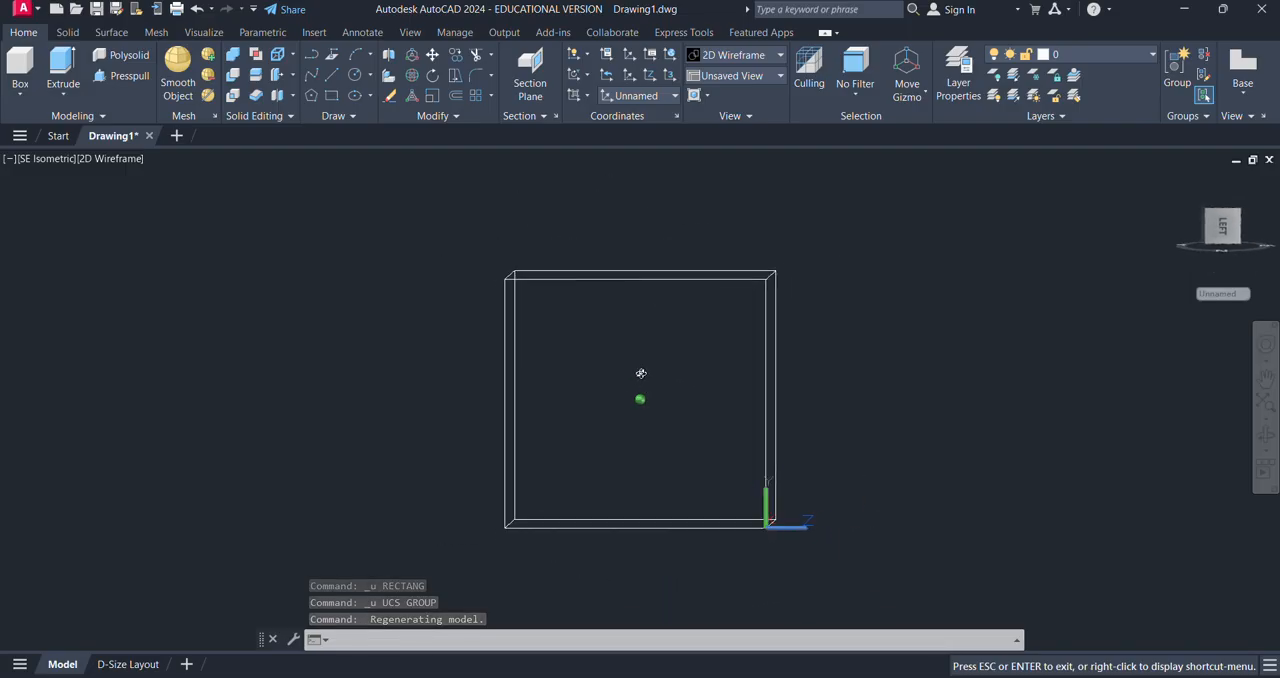
{"action": "left_click", "coordinate": [586, 96]}
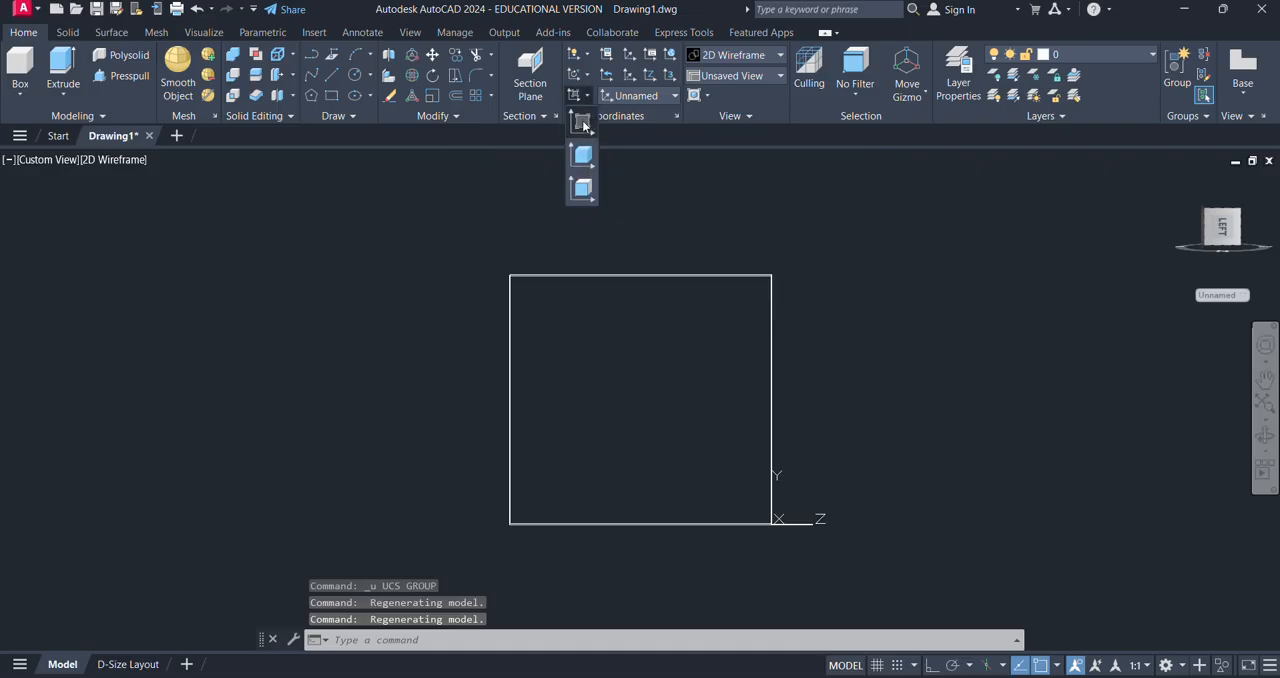
{"action": "left_click", "coordinate": [583, 124]}
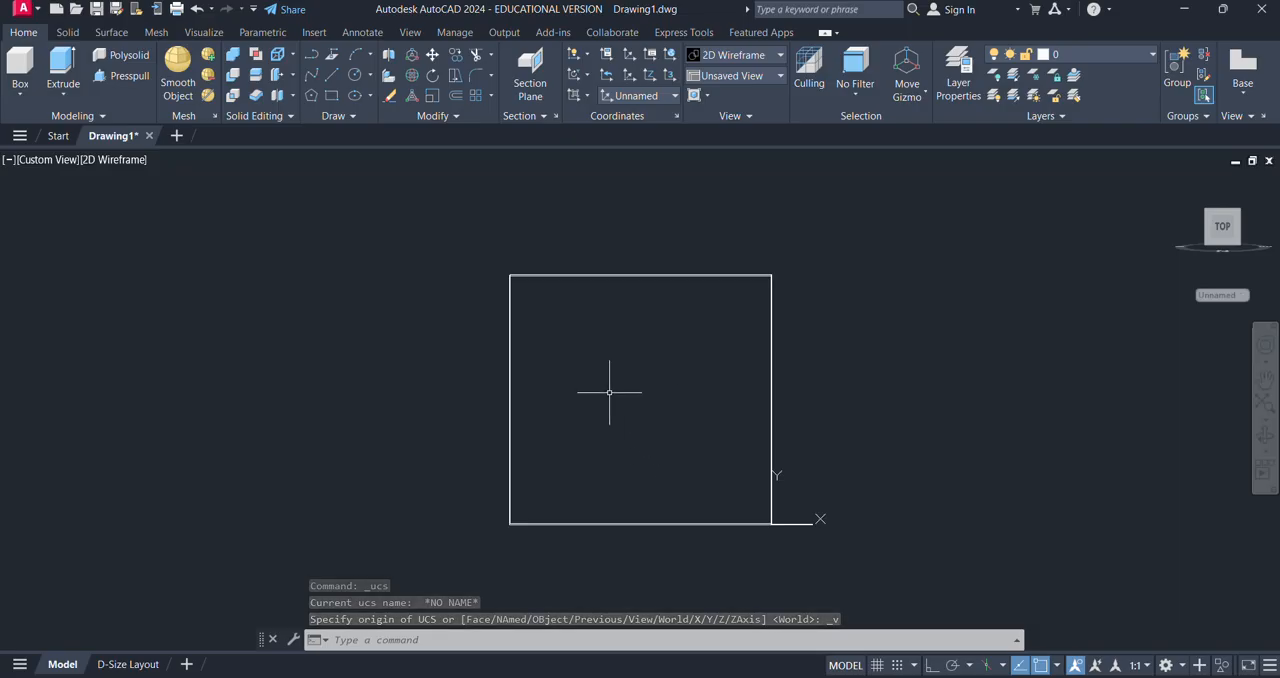
- Try a small rectangle inside the box's square side outline, and undo it
{"action": "type", "text": "rec"}
{"action": "key", "text": "Return"}
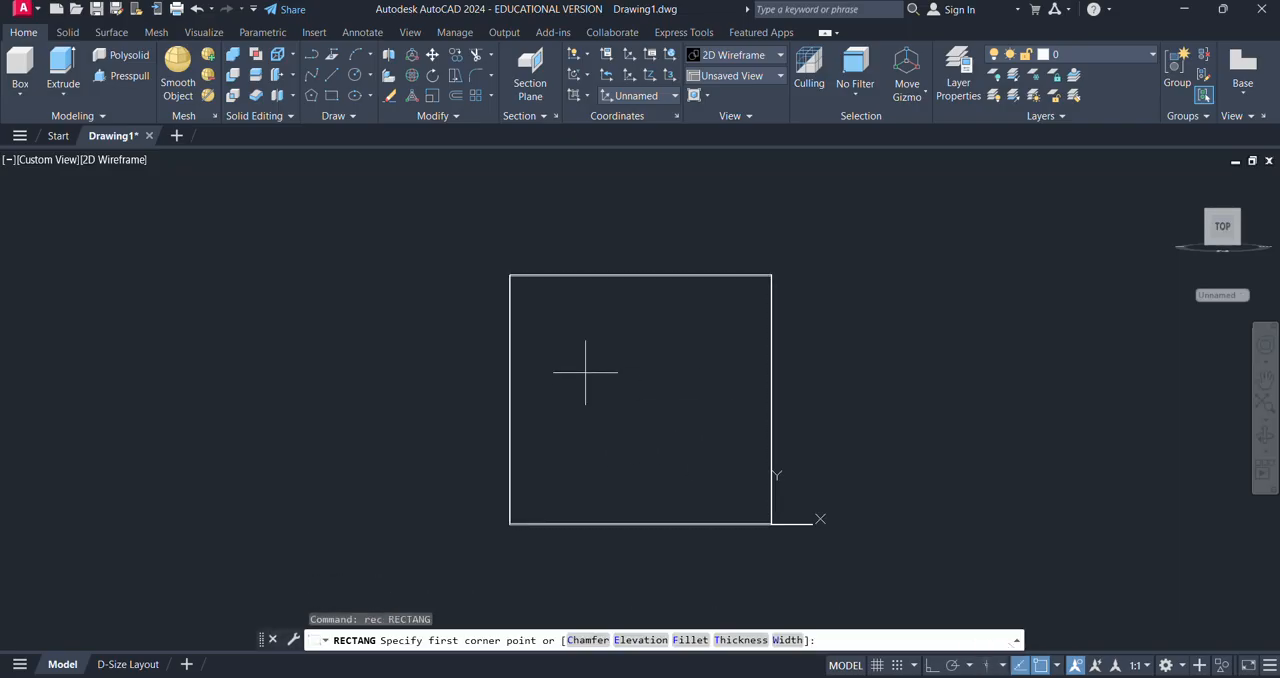
{"action": "left_click", "coordinate": [585, 371]}
{"action": "left_click", "coordinate": [662, 458]}
{"action": "key", "text": "Escape"}
{"action": "key", "text": "Escape"}
{"action": "key", "text": "Escape"}
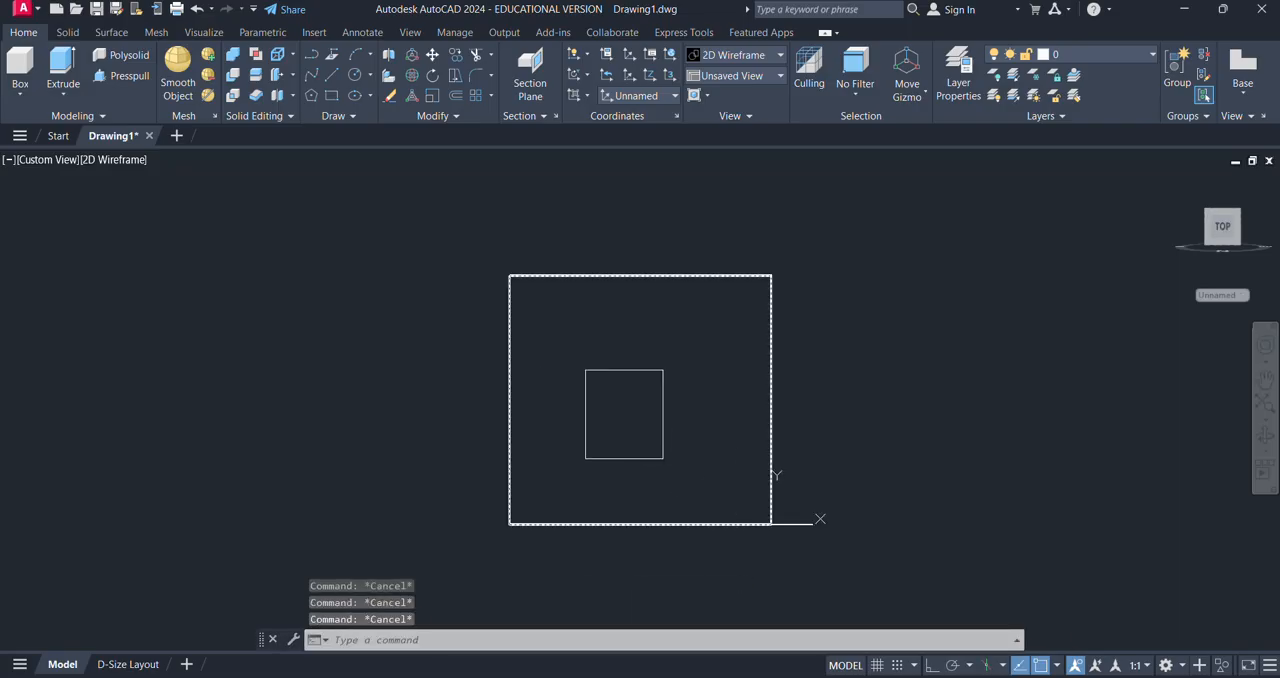
{"action": "key", "text": "ctrl+z"}
- Try to align the UCS to the box with the Object option, and cancel the command
{"action": "left_click", "coordinate": [586, 96]}
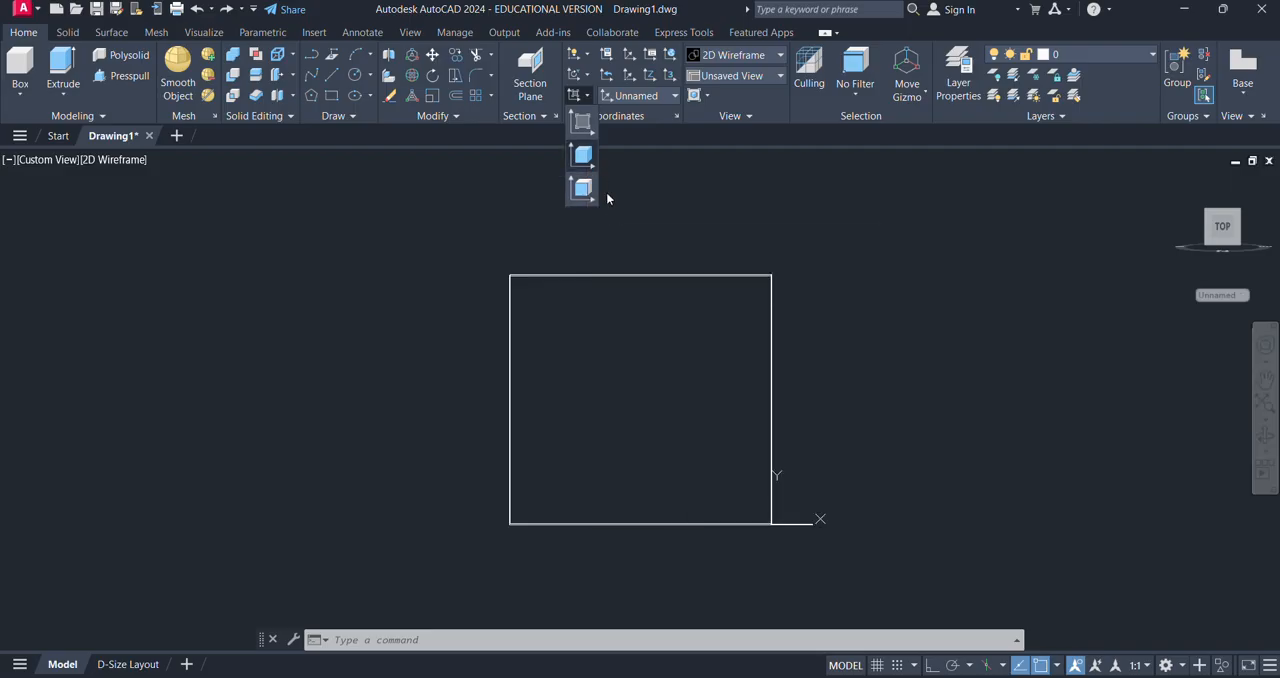
{"action": "left_click", "coordinate": [584, 156]}
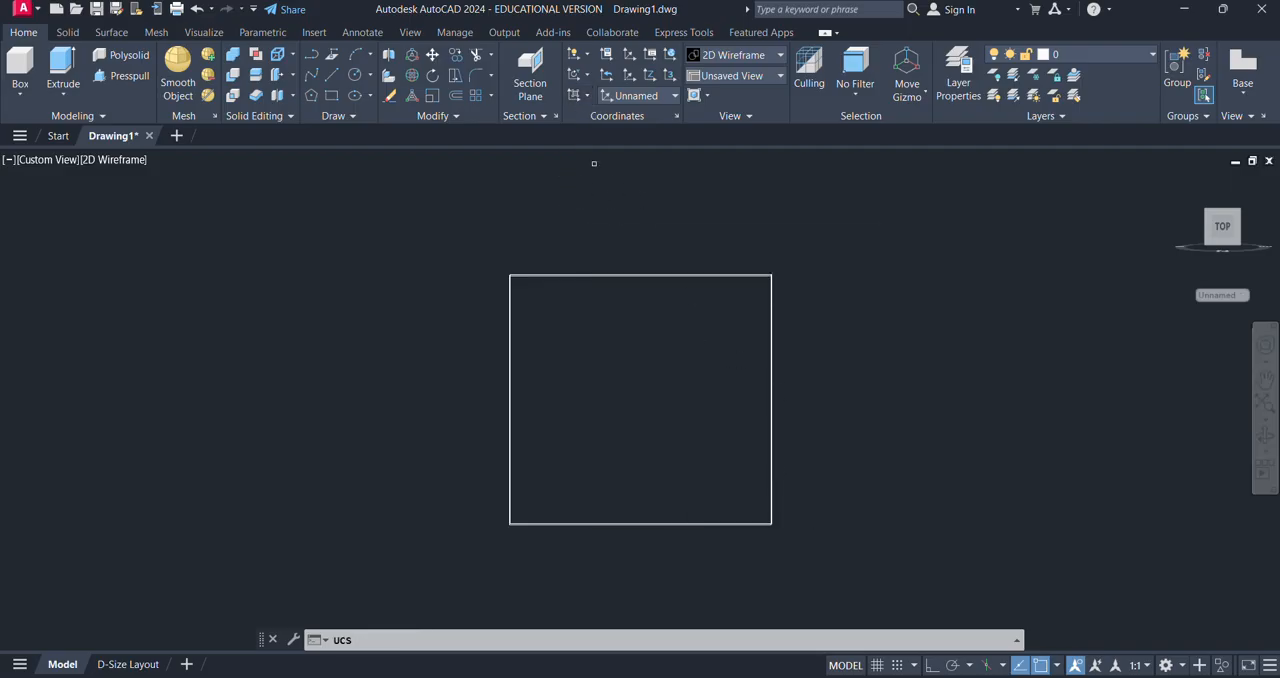
{"action": "middle_click_drag", "start_coordinate": [709, 343], "coordinate": [740, 400], "text": "shift"}
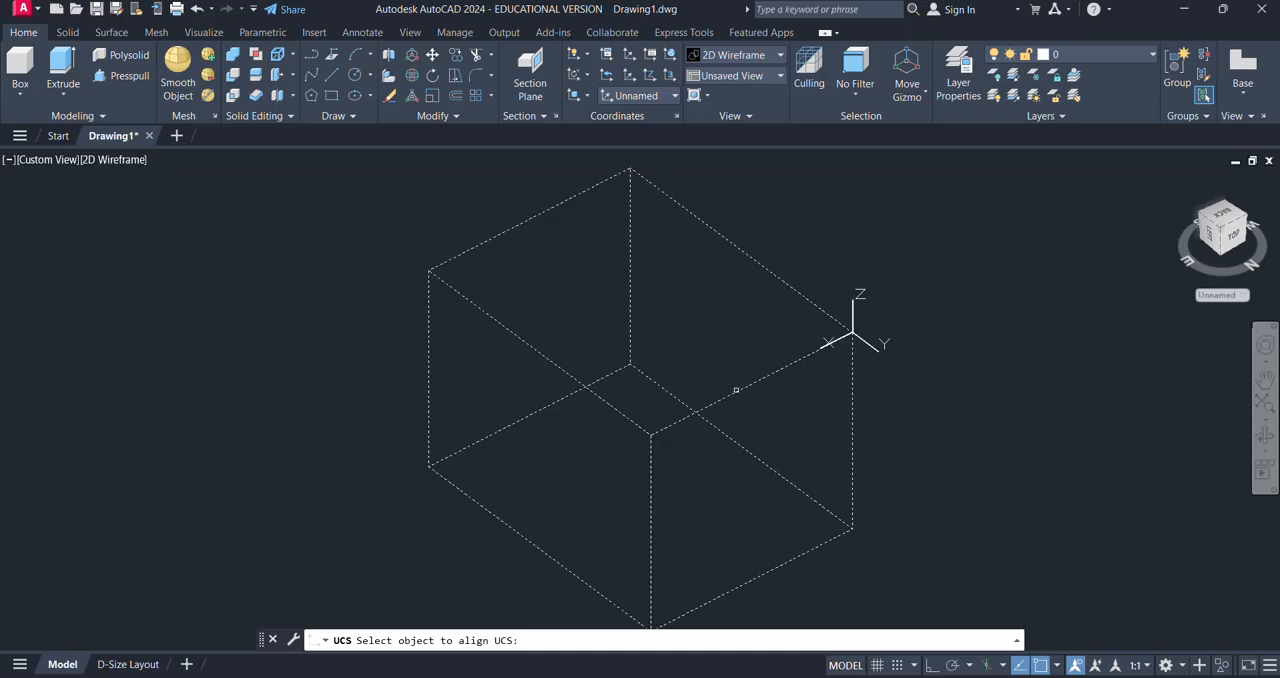
{"action": "key", "text": "Escape"}
{"action": "key", "text": "Escape"}
{"action": "key", "text": "Escape"}
- Try to align the UCS to the box's short end face with the Face option
{"action": "left_click", "coordinate": [578, 95]}
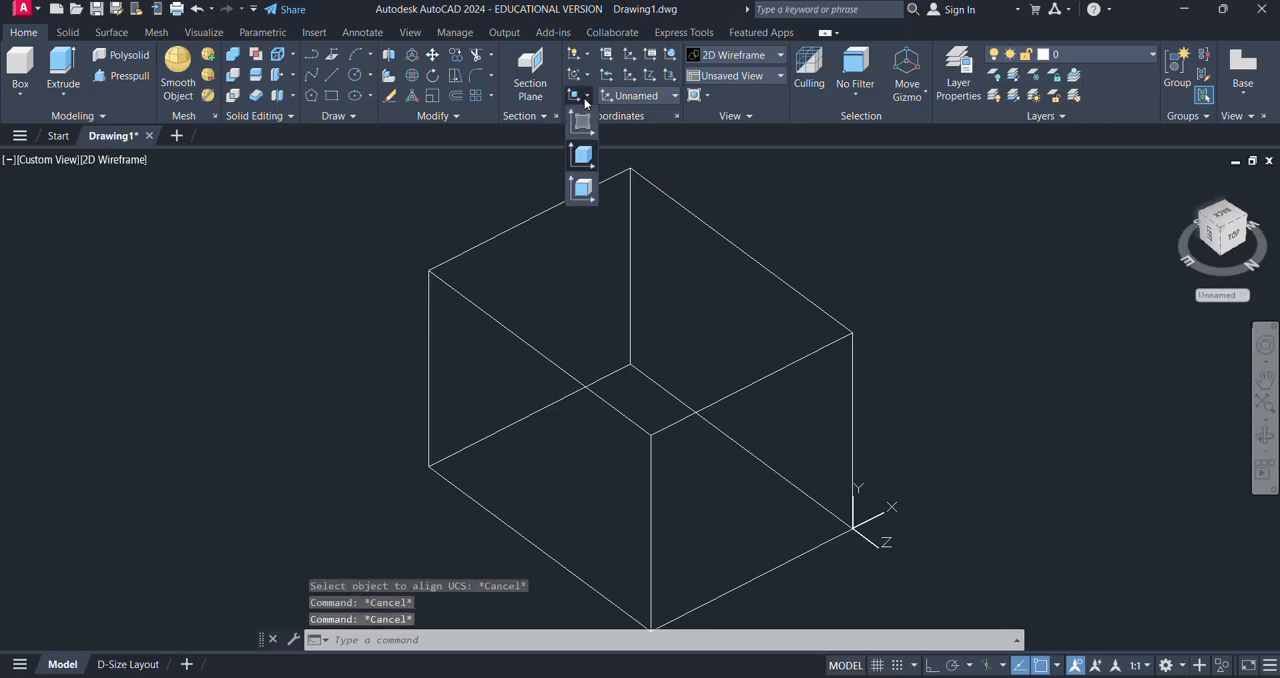
{"action": "left_click", "coordinate": [584, 188]}
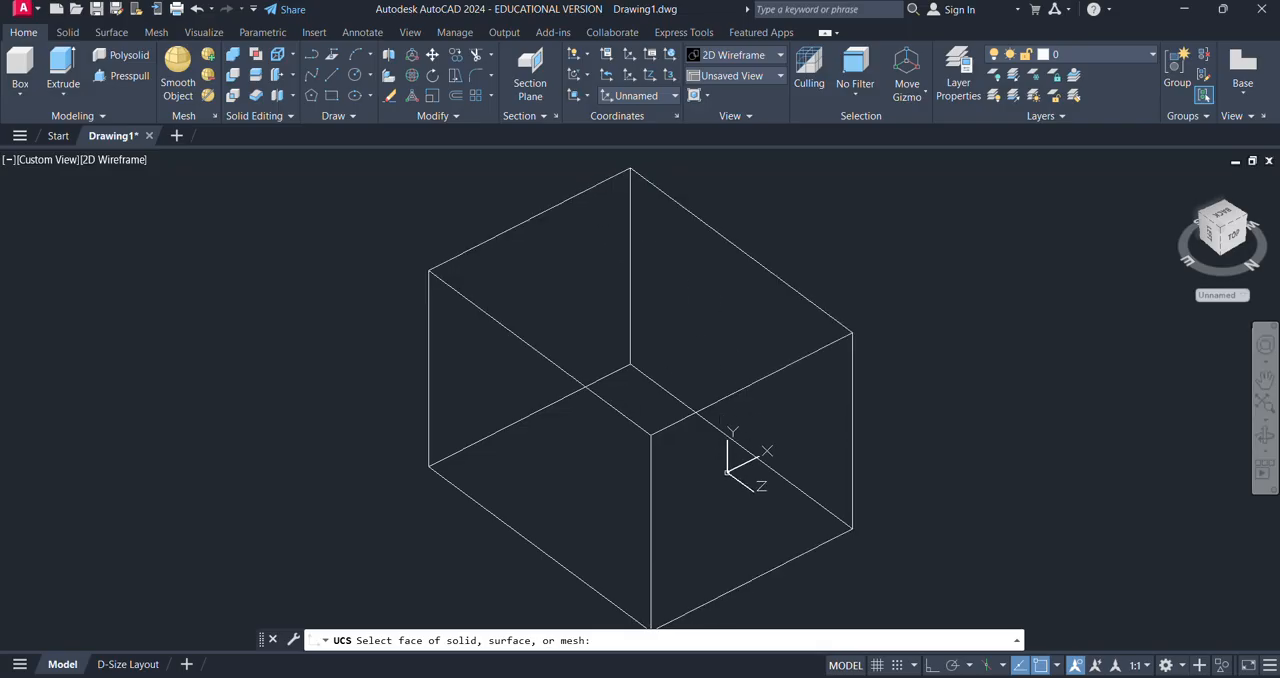
{"action": "left_click", "coordinate": [729, 468]}
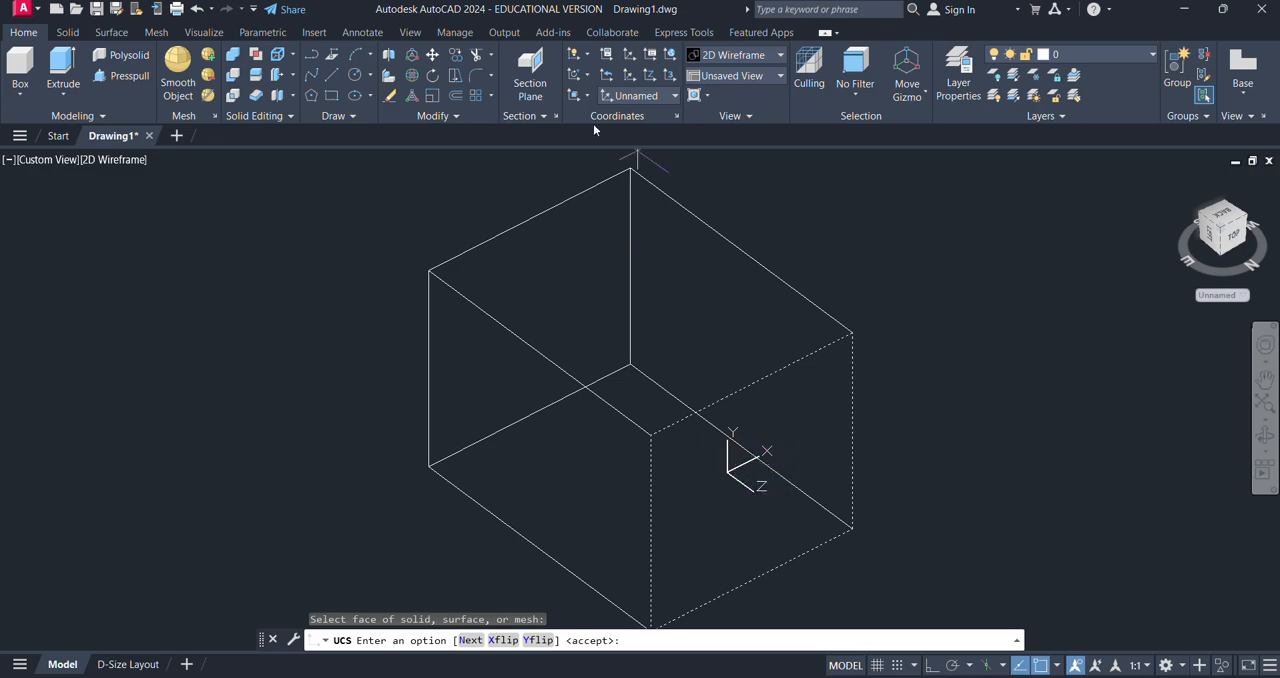
- Try the Face alignment of the UCS on the box's long side face, and cancel it
{"action": "left_click", "coordinate": [574, 95]}
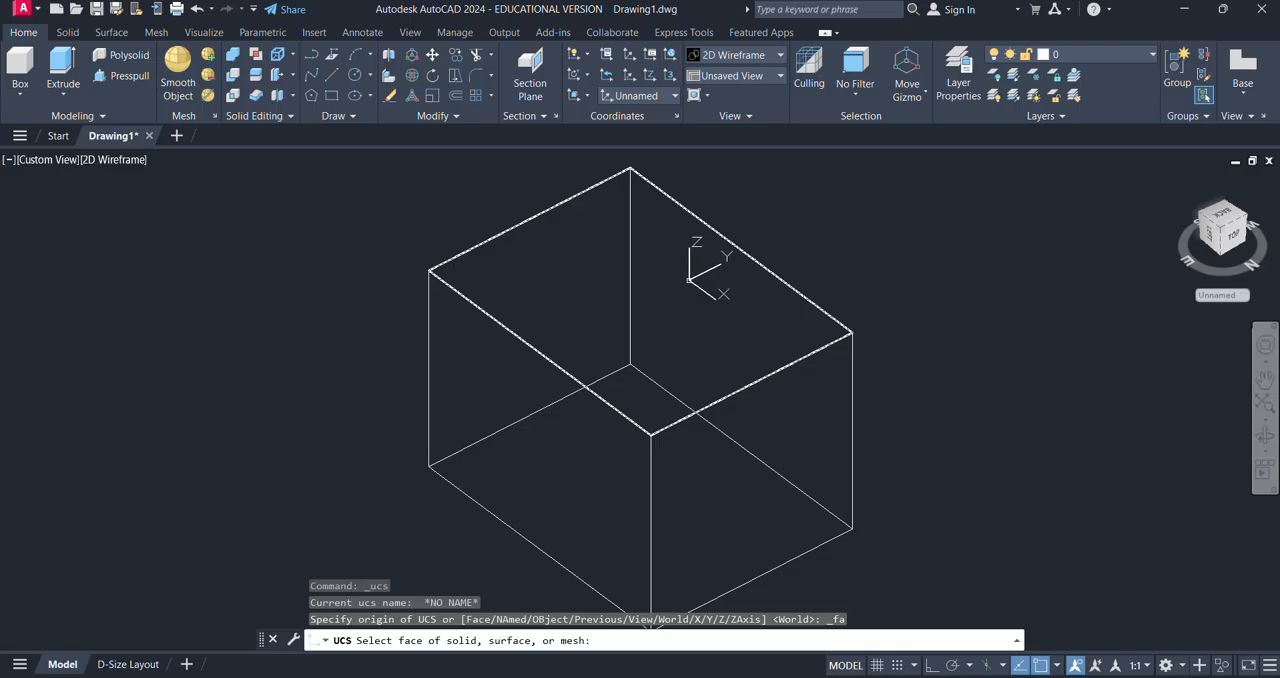
{"action": "middle_click_drag", "start_coordinate": [951, 434], "coordinate": [670, 400], "text": "shift"}
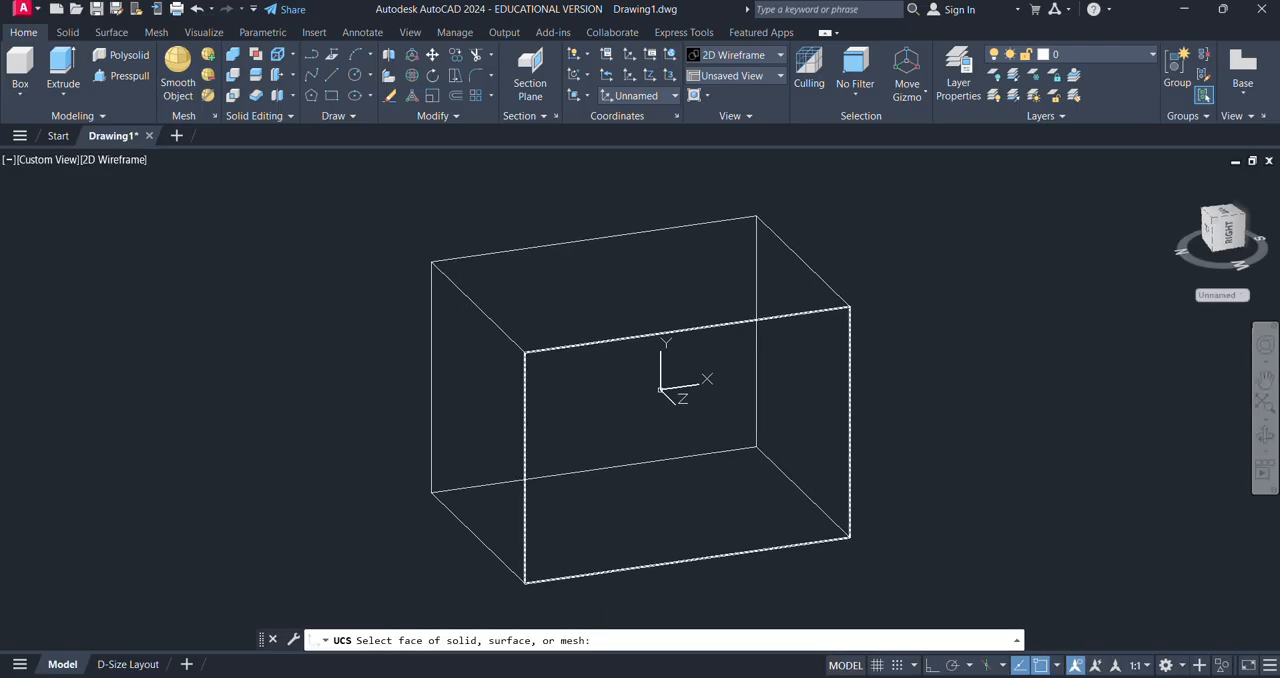
{"action": "left_click", "coordinate": [660, 388]}
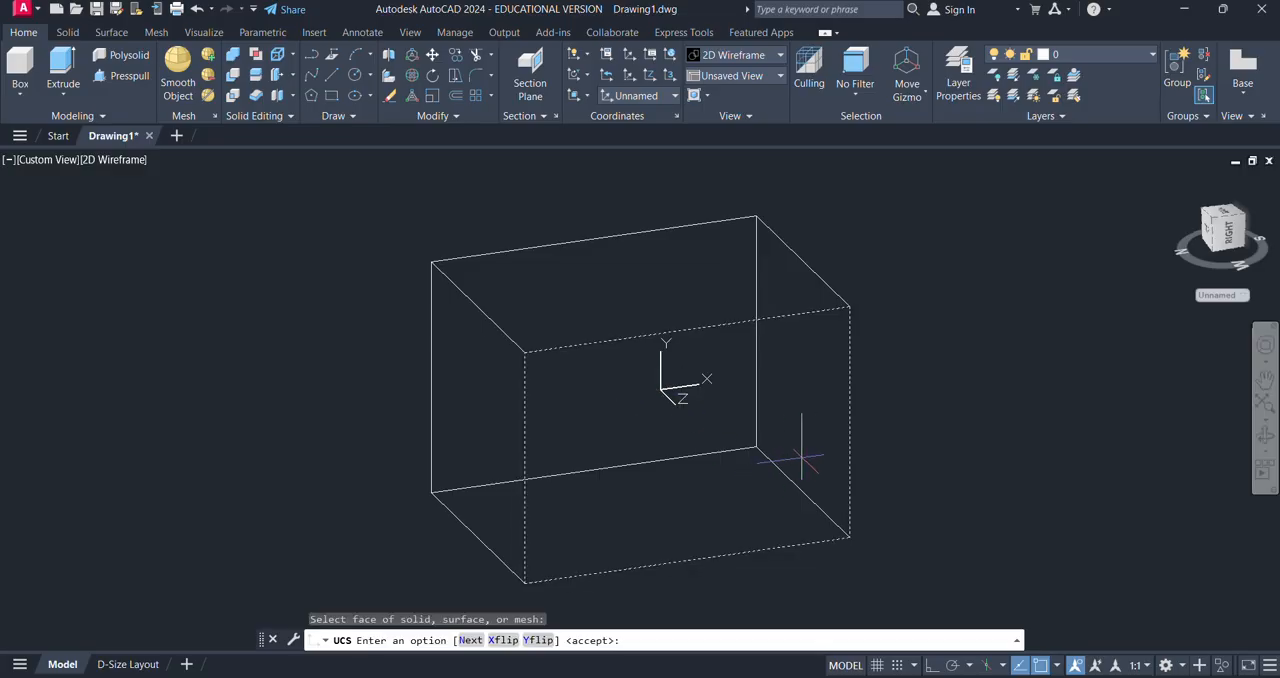
{"action": "left_click", "coordinate": [586, 95]}
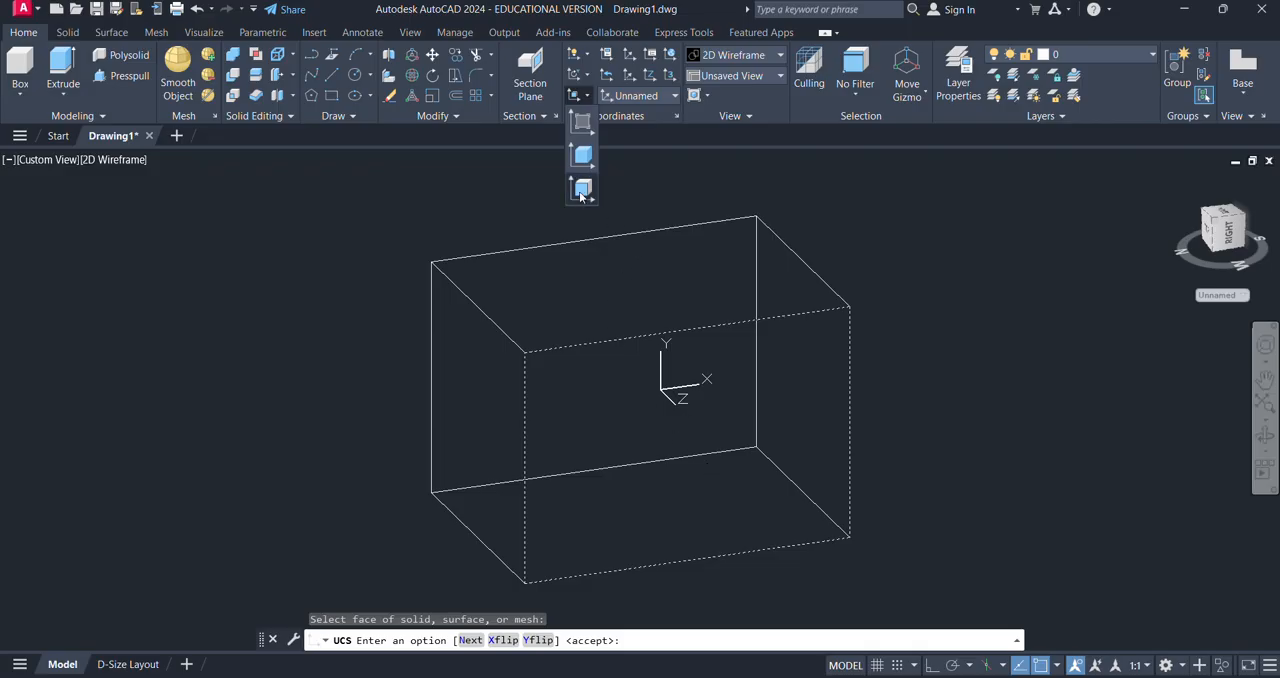
{"action": "key", "text": "Escape"}
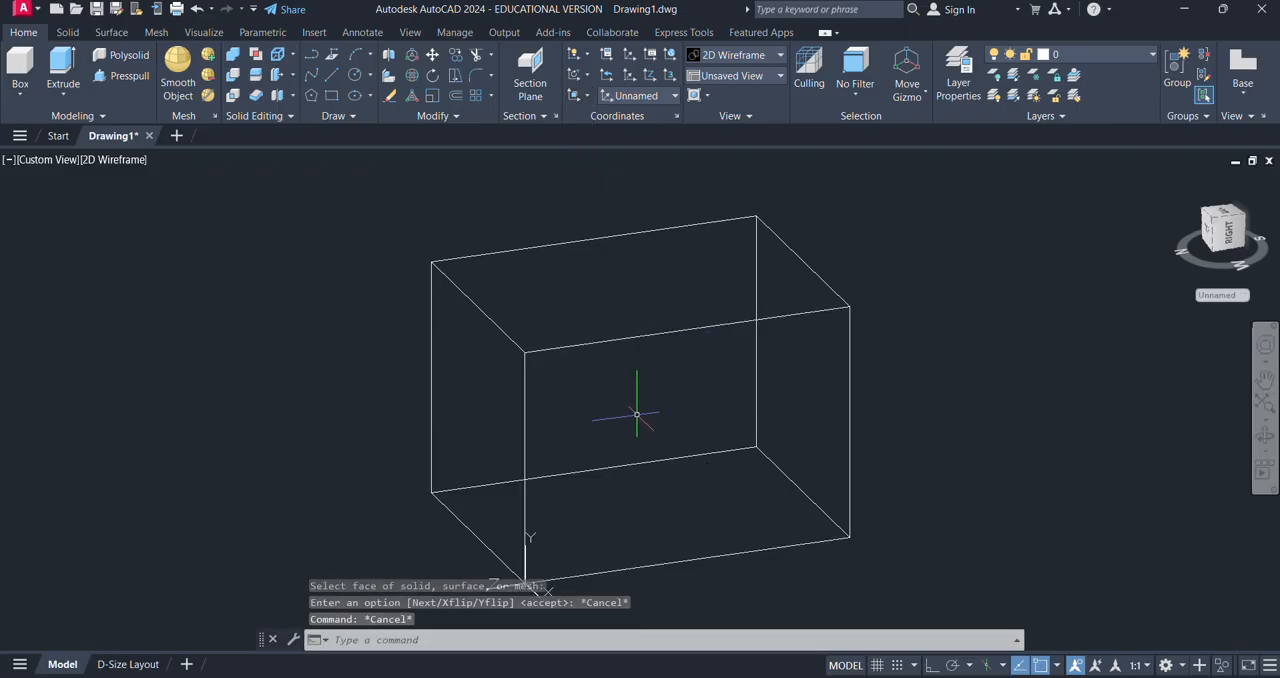
- Draw a freehand rectangle on the top face of the box
{"action": "middle_click_drag", "start_coordinate": [623, 280], "coordinate": [738, 345], "text": "shift"}
{"action": "type", "text": "re"}
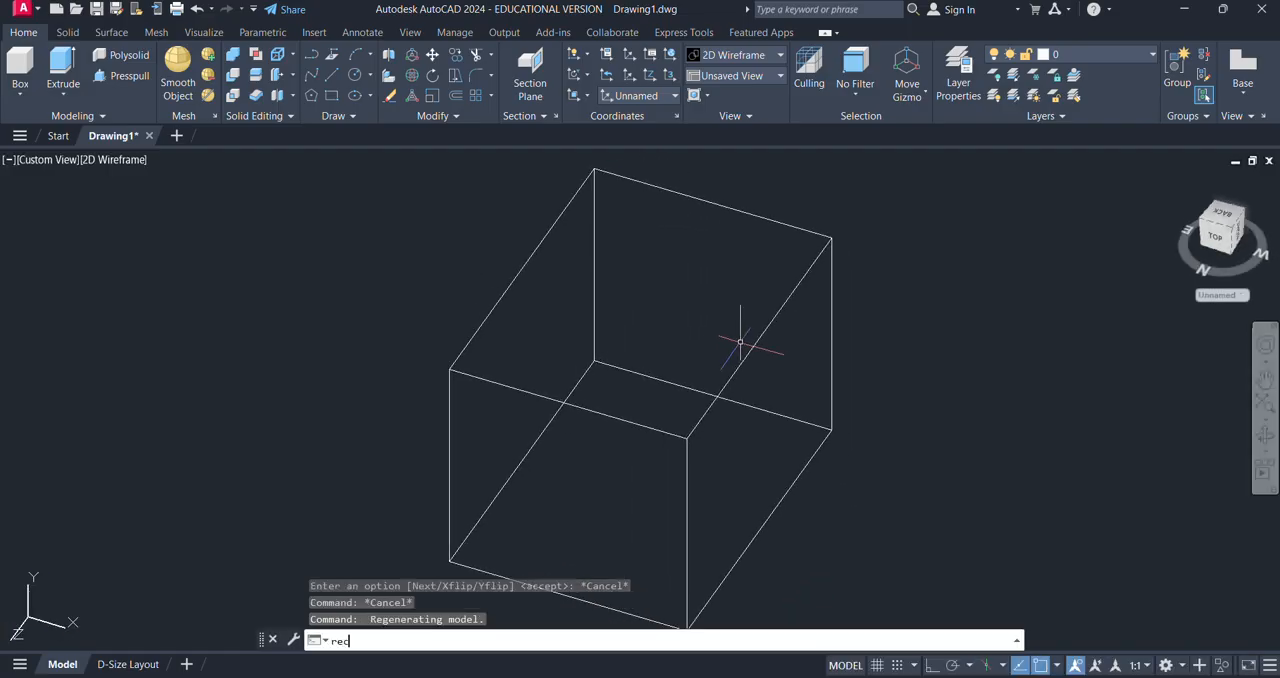
{"action": "type", "text": "c"}
{"action": "key", "text": "Return"}
{"action": "left_click", "coordinate": [625, 260]}
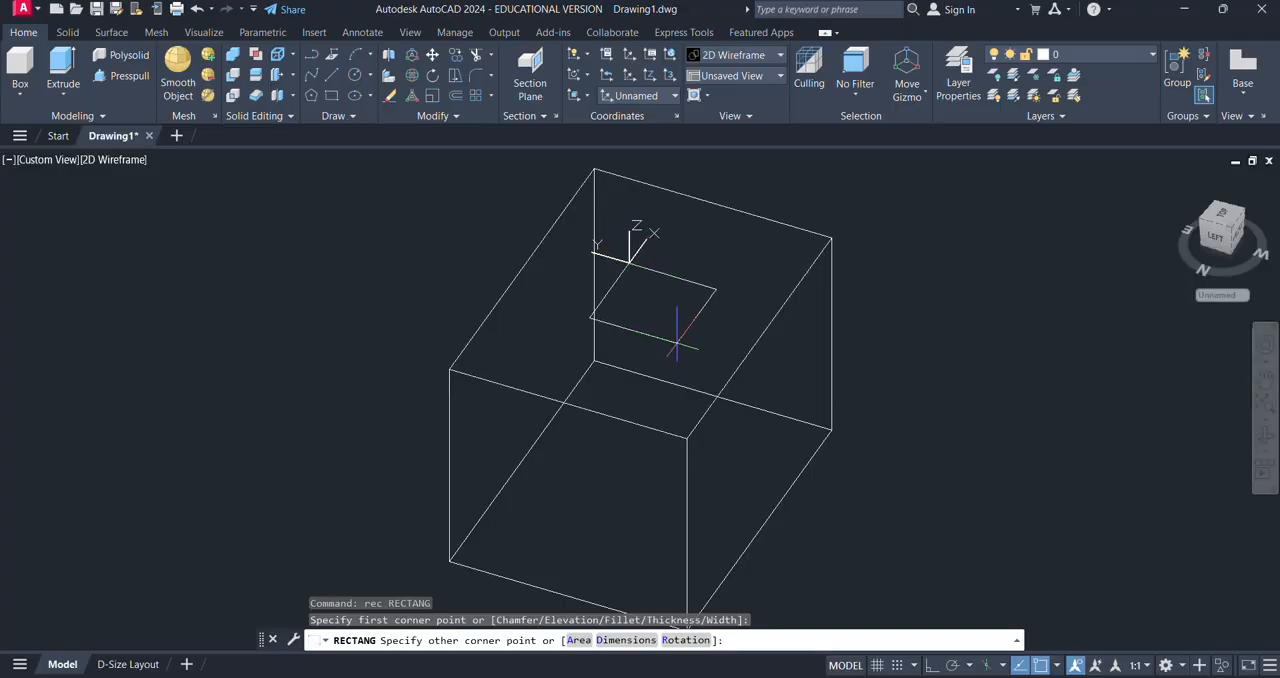
{"action": "left_click", "coordinate": [677, 340]}
{"action": "middle_click_drag", "start_coordinate": [794, 357], "coordinate": [640, 400], "text": "shift"}
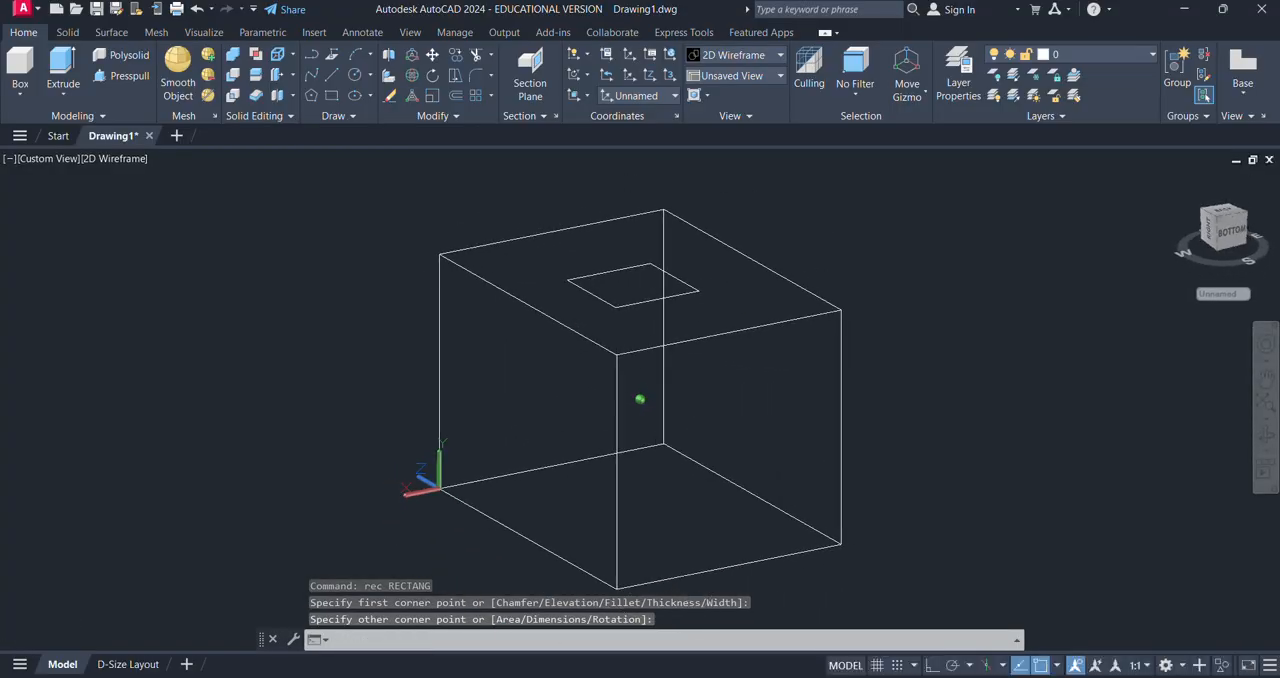
{"action": "type", "text": "rec"}
{"action": "key", "text": "Return"}
{"action": "left_click", "coordinate": [693, 397]}
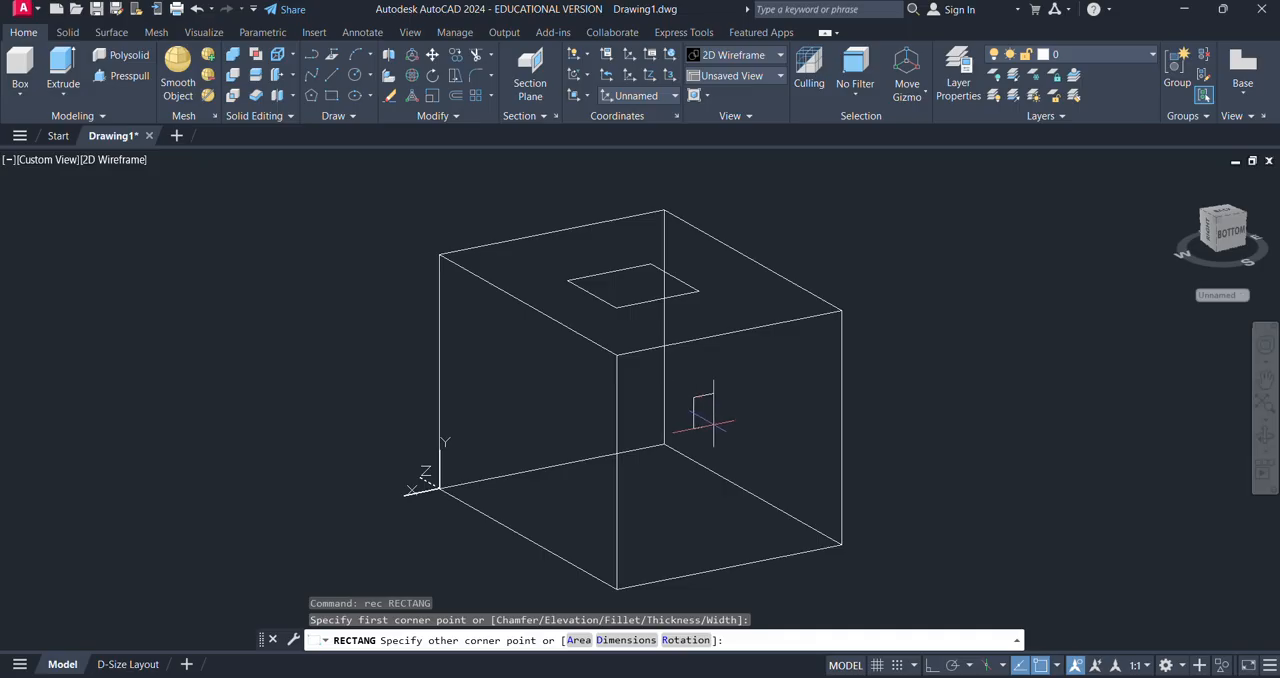
{"action": "key", "text": "Escape"}
- Draw a freehand upright rectangle on a short end face of the box
{"action": "type", "text": "rec"}
{"action": "key", "text": "Return"}
{"action": "left_click", "coordinate": [715, 410]}
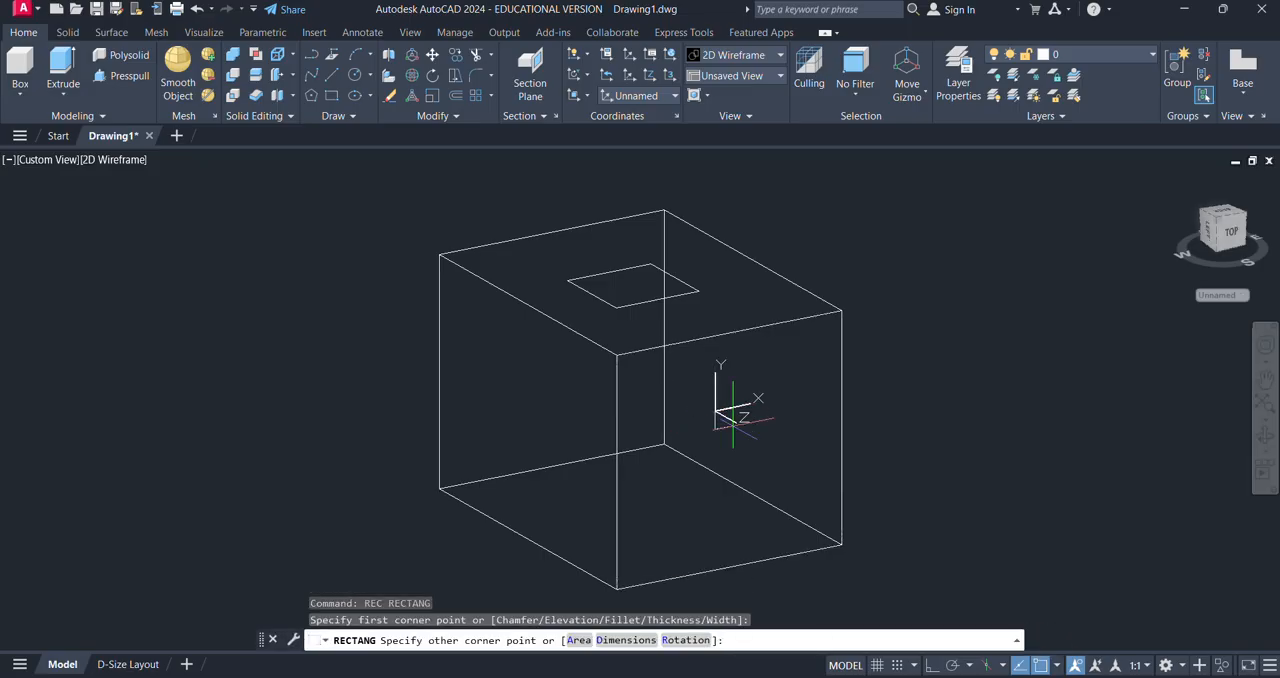
{"action": "left_click", "coordinate": [768, 479]}
- Draw a freehand rectangle on the long side face adjoining the end face that has a rectangle
{"action": "middle_click_drag", "start_coordinate": [636, 540], "coordinate": [755, 495], "text": "shift"}
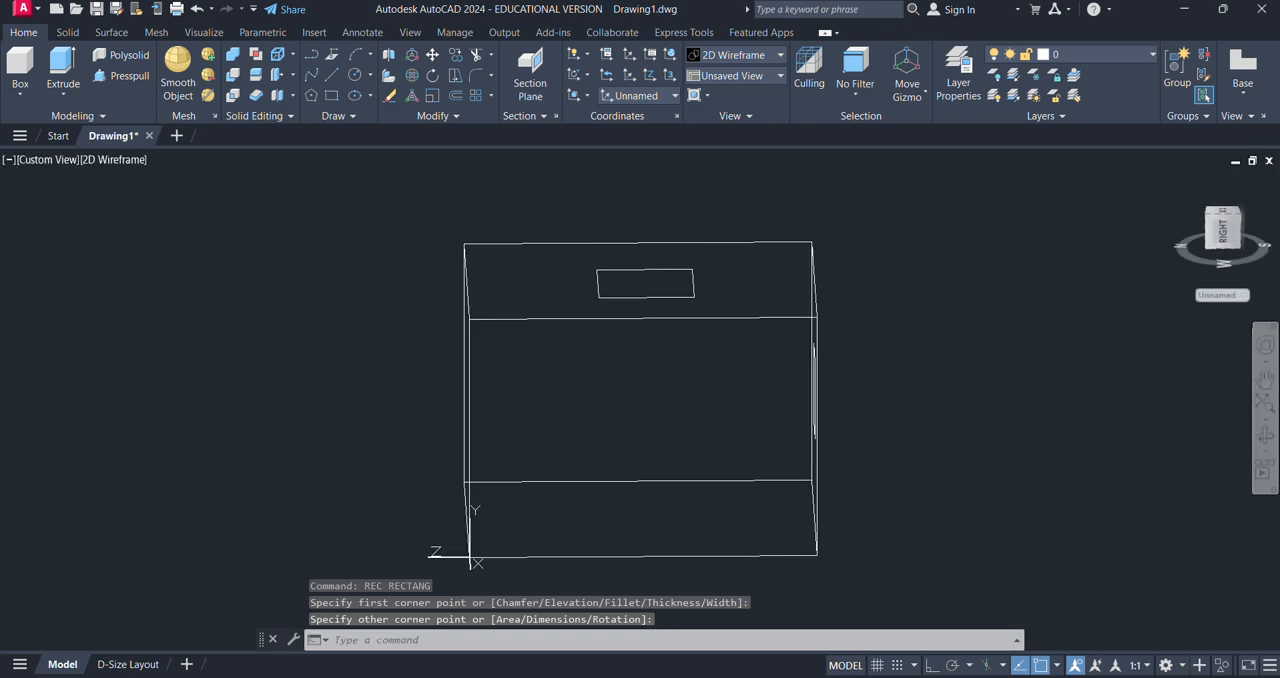
{"action": "type", "text": "rec"}
{"action": "key", "text": "Return"}
{"action": "left_click", "coordinate": [619, 386]}
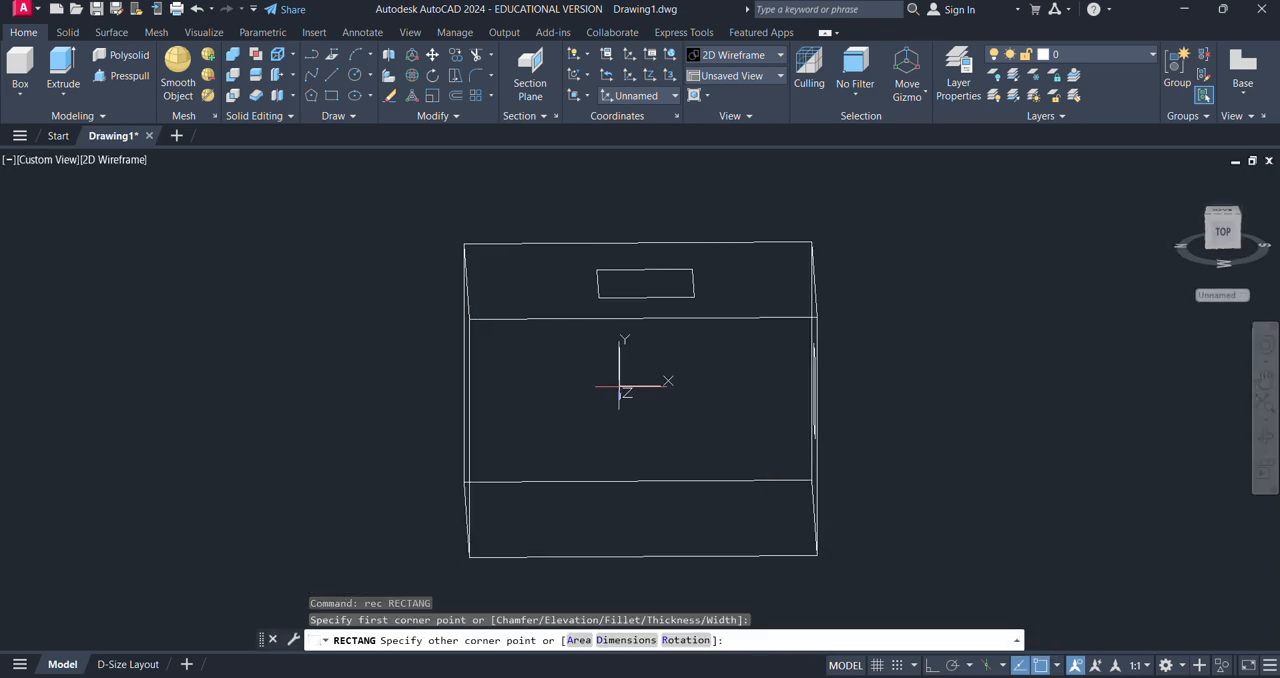
{"action": "left_click", "coordinate": [705, 492]}
- Draw a freehand rectangle on the opposite short end face of the box
{"action": "middle_click_drag", "start_coordinate": [553, 523], "coordinate": [722, 519], "text": "shift"}
{"action": "type", "text": "rec"}
{"action": "key", "text": "Return"}
{"action": "left_click", "coordinate": [619, 449]}
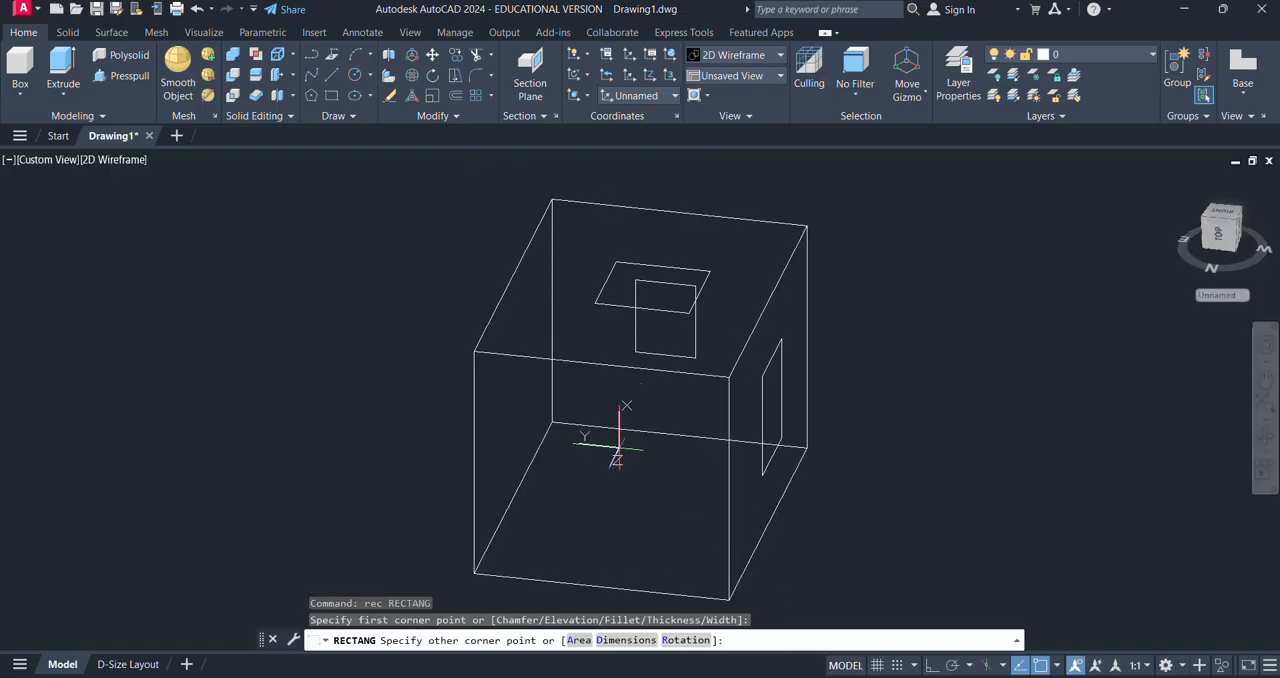
{"action": "left_click", "coordinate": [672, 540]}
- Draw a freehand rectangle on the bottom face of the box
{"action": "middle_click_drag", "start_coordinate": [608, 510], "coordinate": [654, 440], "text": "shift"}
{"action": "type", "text": "rec"}
{"action": "key", "text": "Return"}
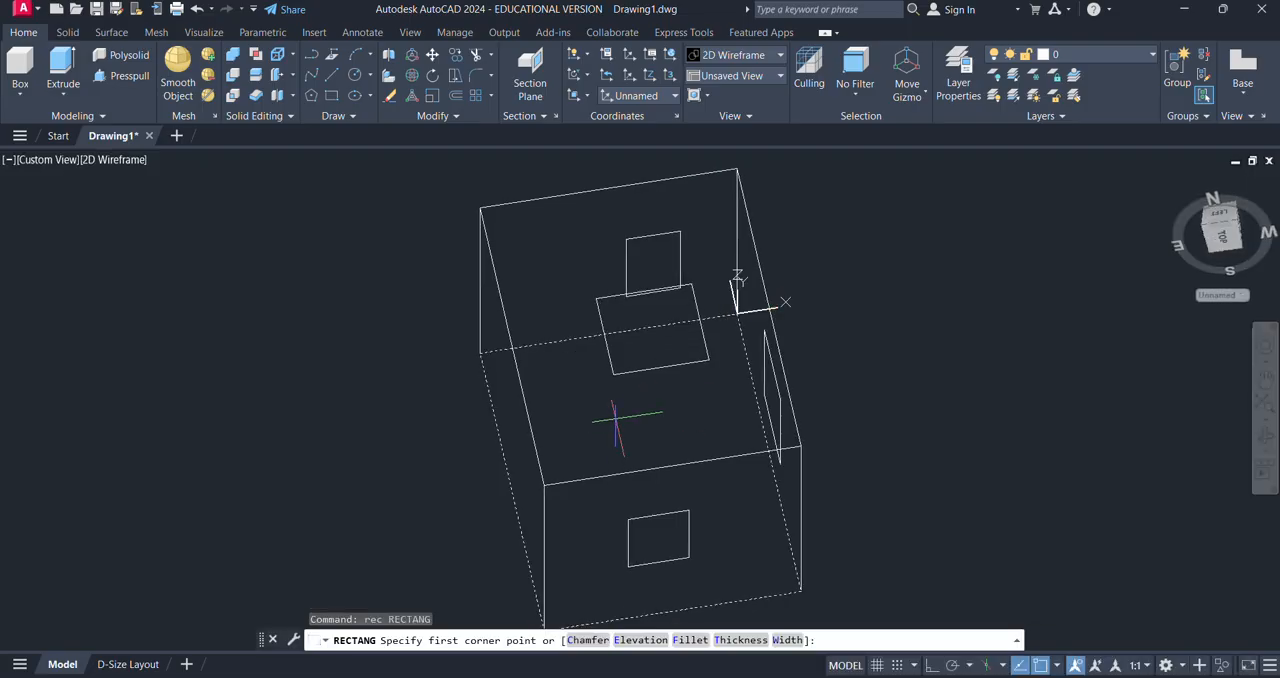
{"action": "left_click", "coordinate": [616, 418]}
{"action": "left_click", "coordinate": [687, 486]}
{"action": "scroll", "coordinate": [843, 521], "scroll_direction": "down", "scroll_amount": 2}
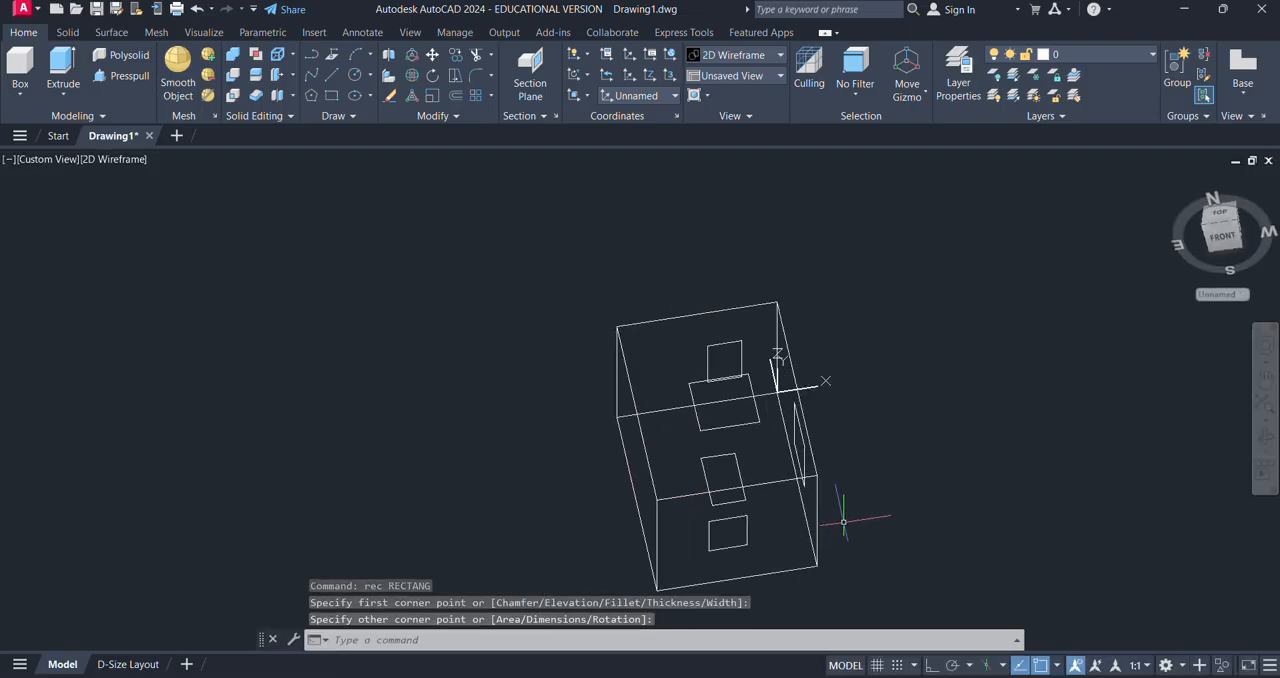
{"action": "middle_click_drag", "start_coordinate": [843, 524], "coordinate": [827, 645], "text": "shift"}
{"action": "middle_click_drag", "start_coordinate": [806, 480], "coordinate": [829, 543], "text": "shift"}
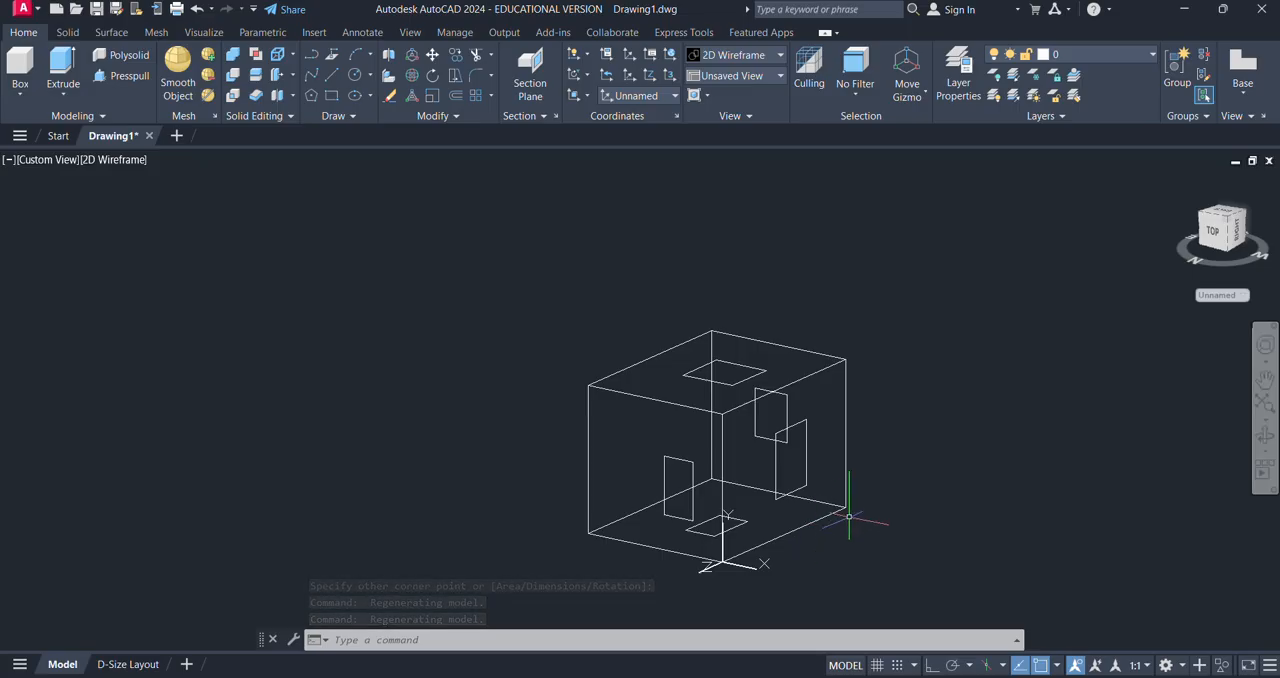
{"action": "left_click", "coordinate": [580, 95]}
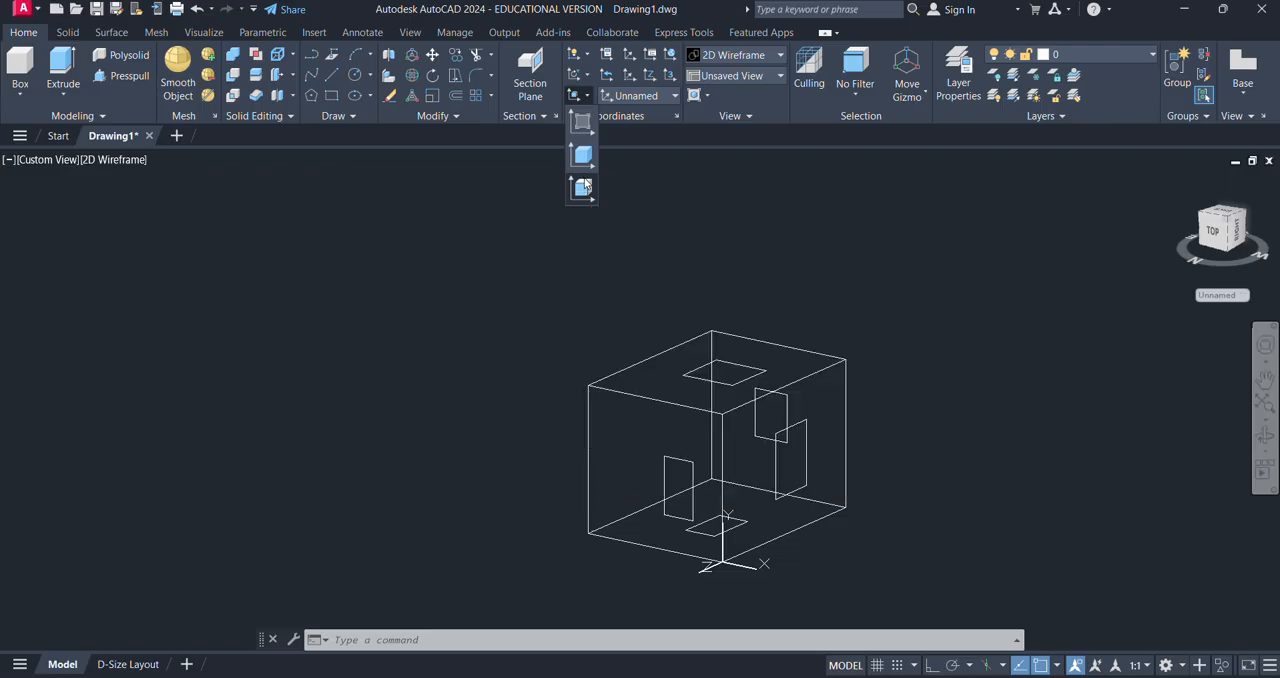
{"action": "left_click", "coordinate": [580, 75]}
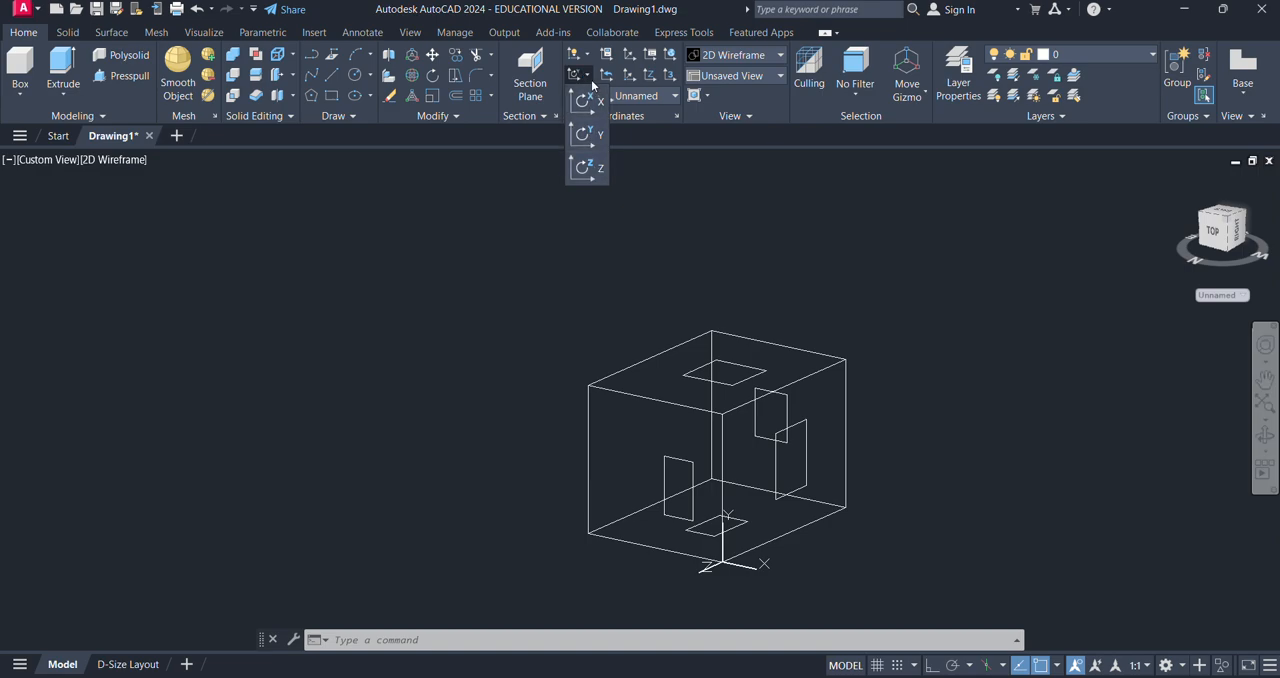
{"action": "left_click", "coordinate": [585, 58]}
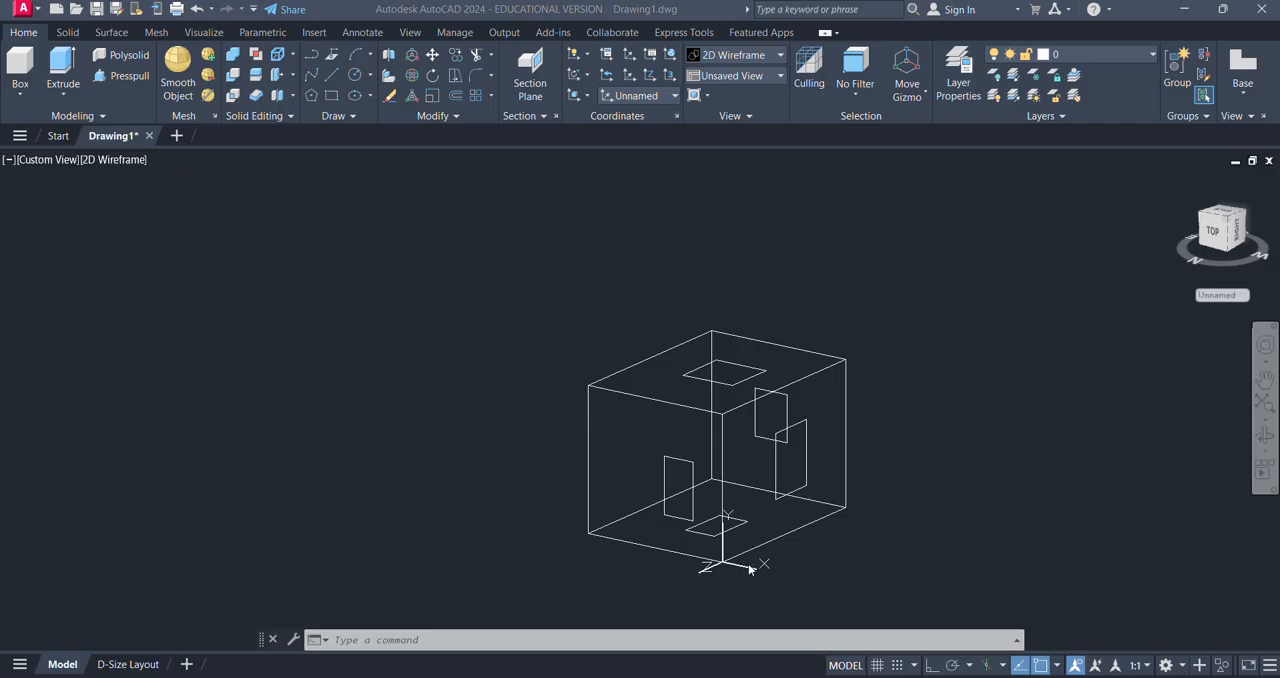
- Hide the UCS icon and turn its display back on without tying it to the origin
{"action": "left_click", "coordinate": [585, 60]}
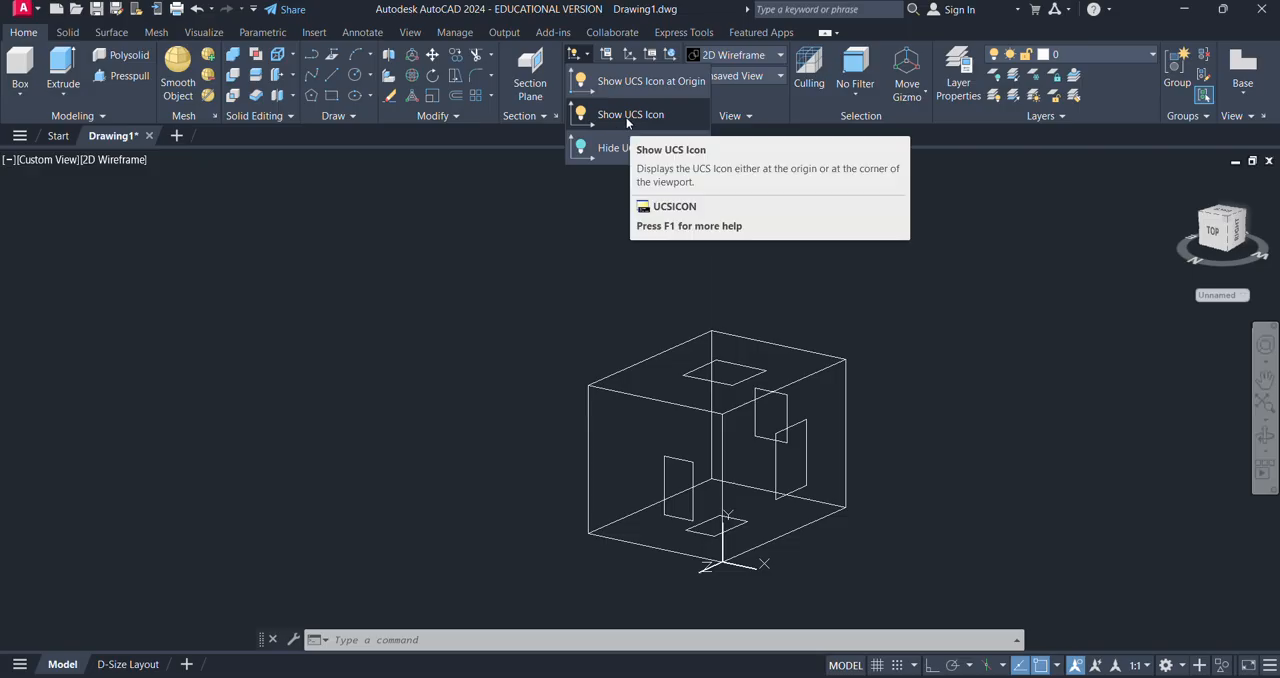
{"action": "left_click", "coordinate": [612, 149]}
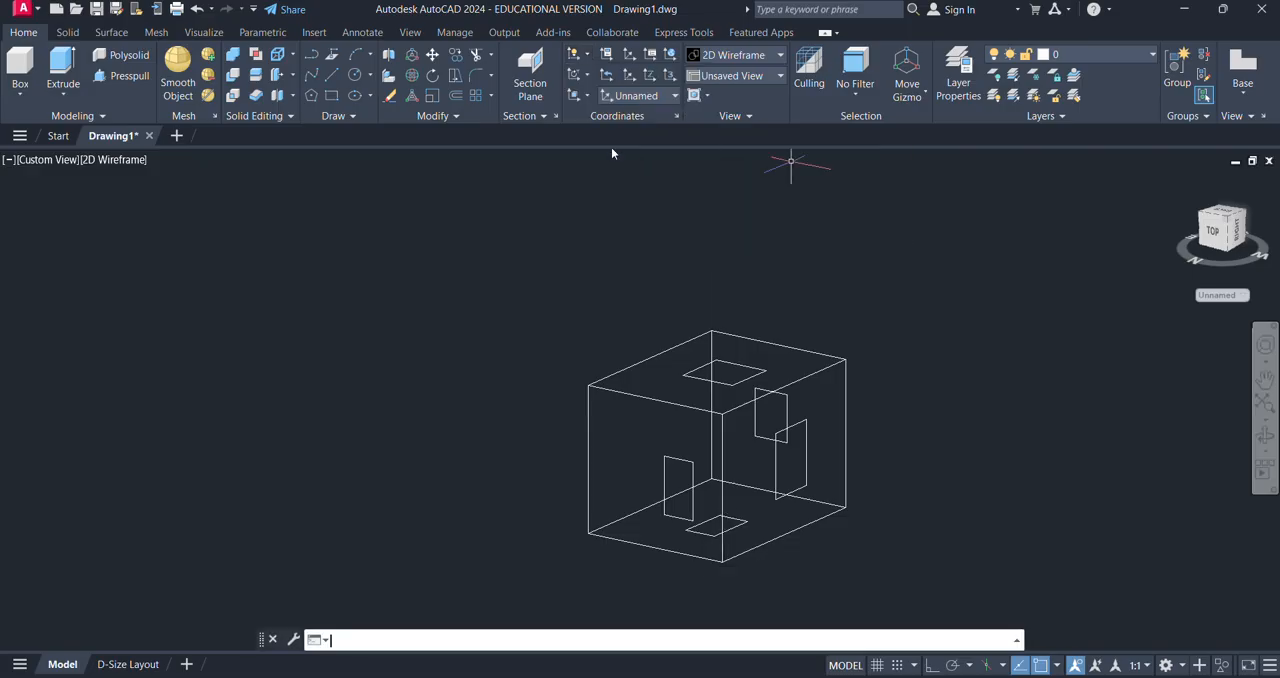
{"action": "left_click", "coordinate": [587, 56]}
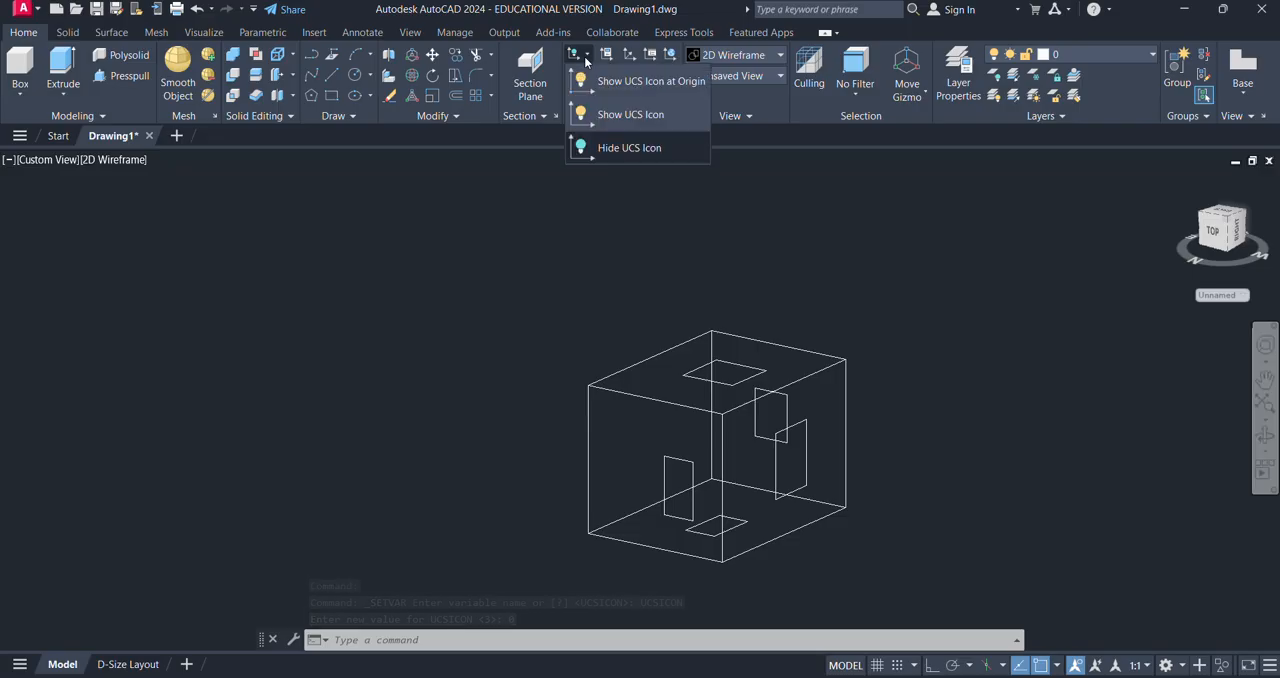
{"action": "left_click", "coordinate": [607, 113]}
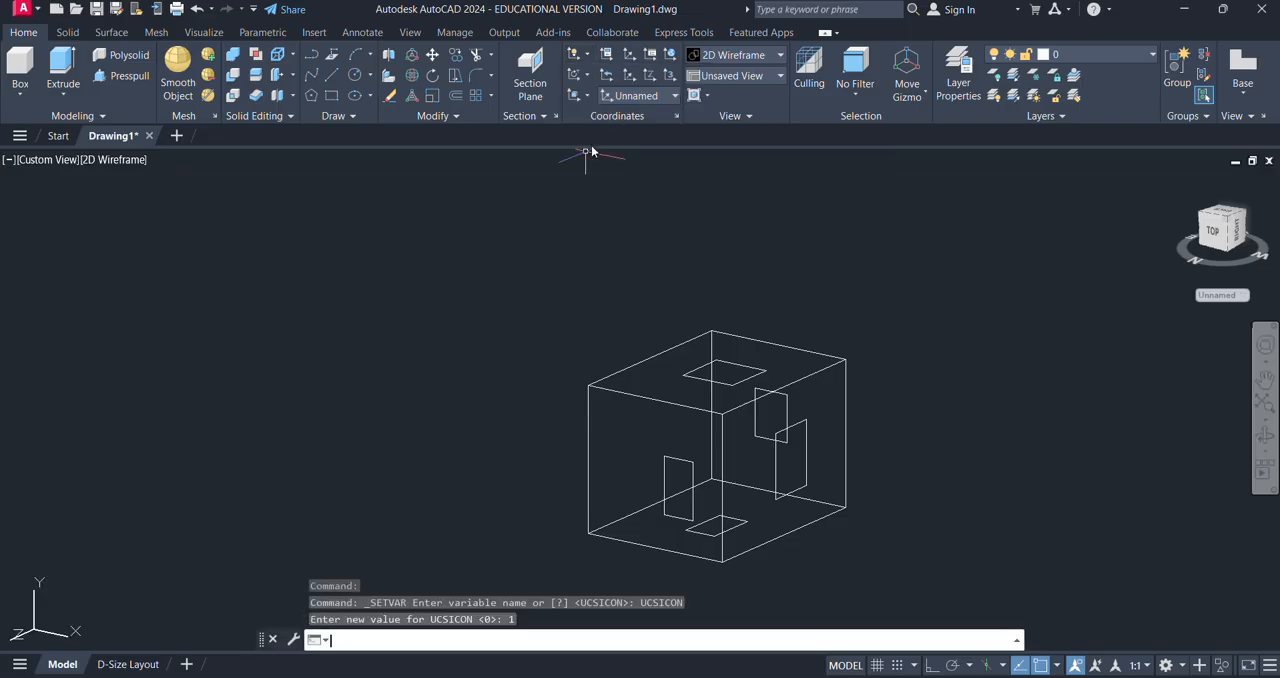
- Preview the 2D style in the UCS icon properties, restore the 3D style, and review the model space icon color choices
{"action": "left_click", "coordinate": [611, 62]}
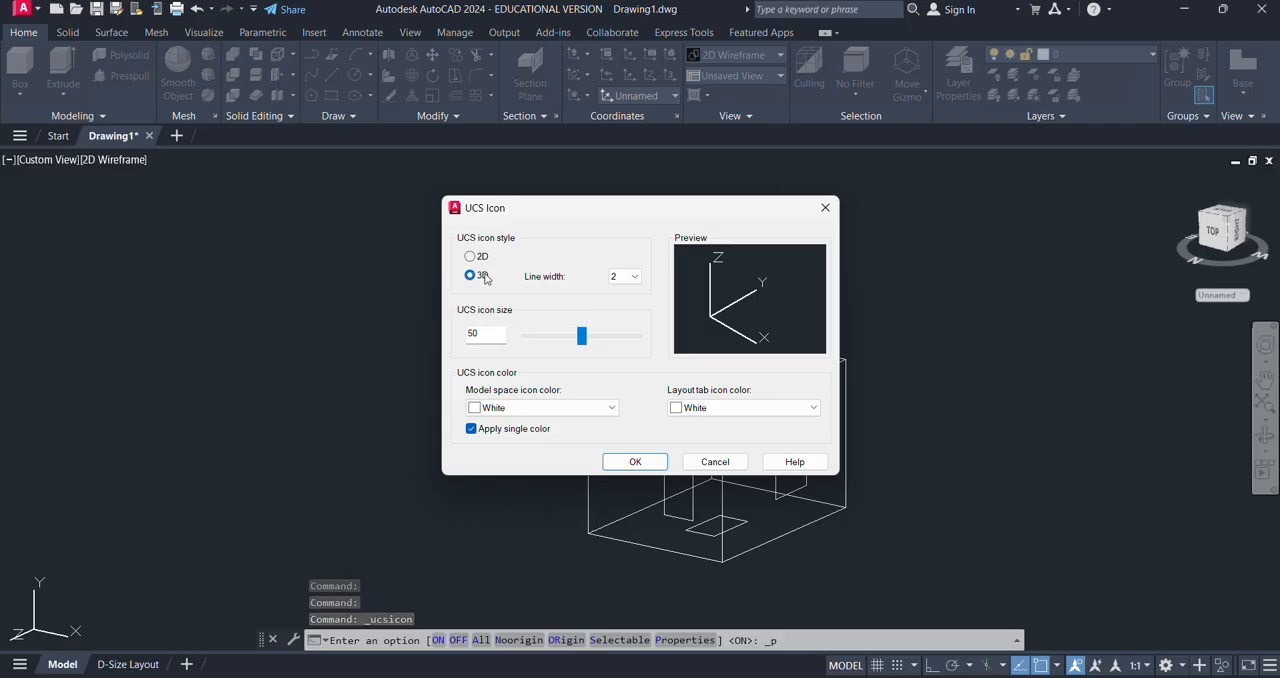
{"action": "left_click", "coordinate": [470, 257]}
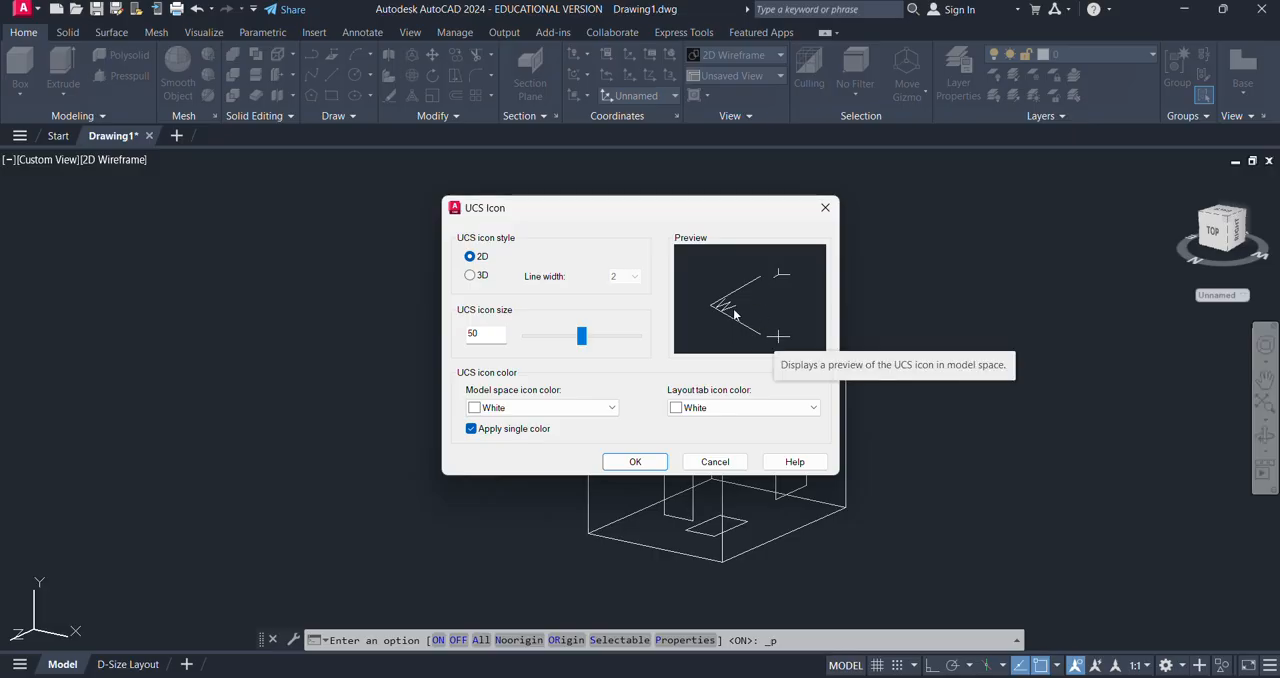
{"action": "left_click", "coordinate": [470, 276]}
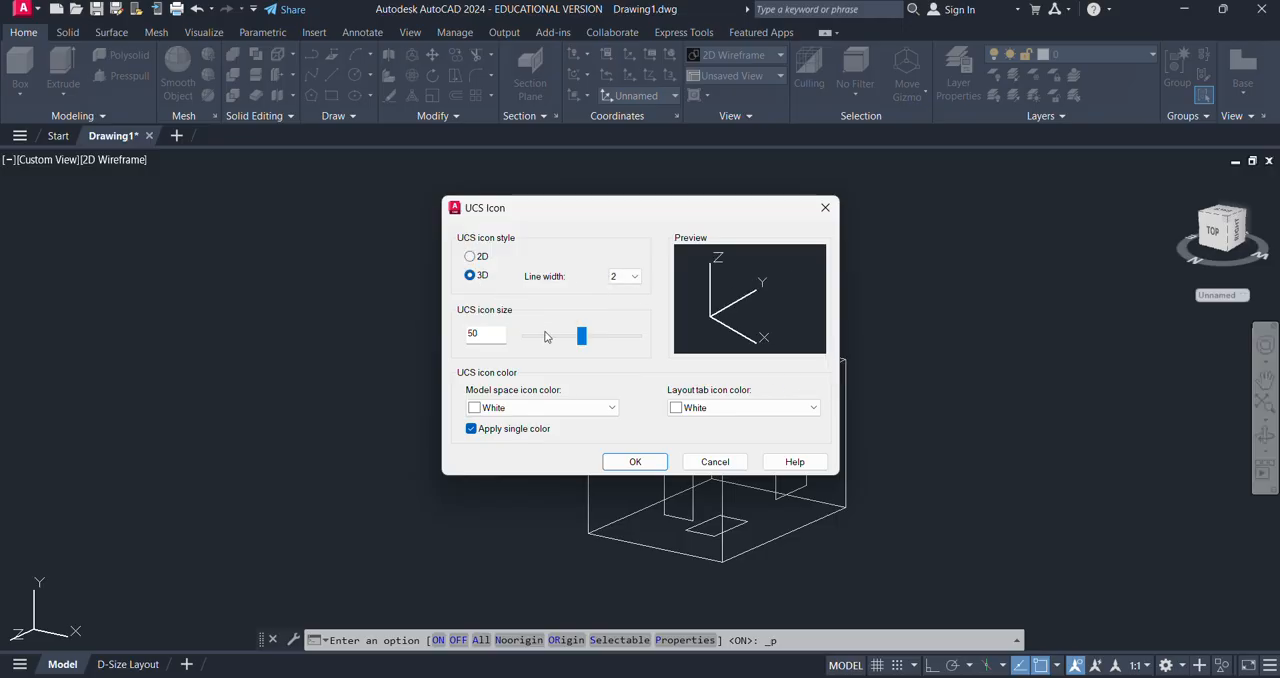
{"action": "left_click", "coordinate": [569, 411]}
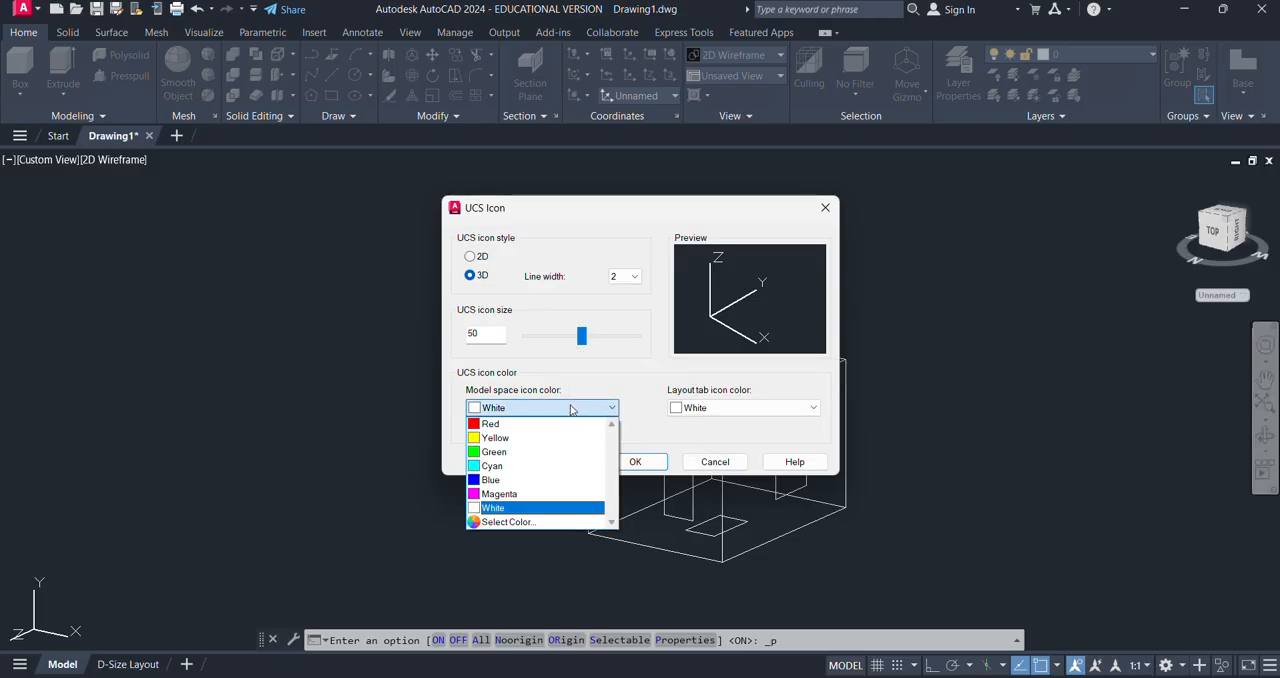
{"action": "left_click", "coordinate": [610, 368]}
{"action": "left_click", "coordinate": [649, 461]}
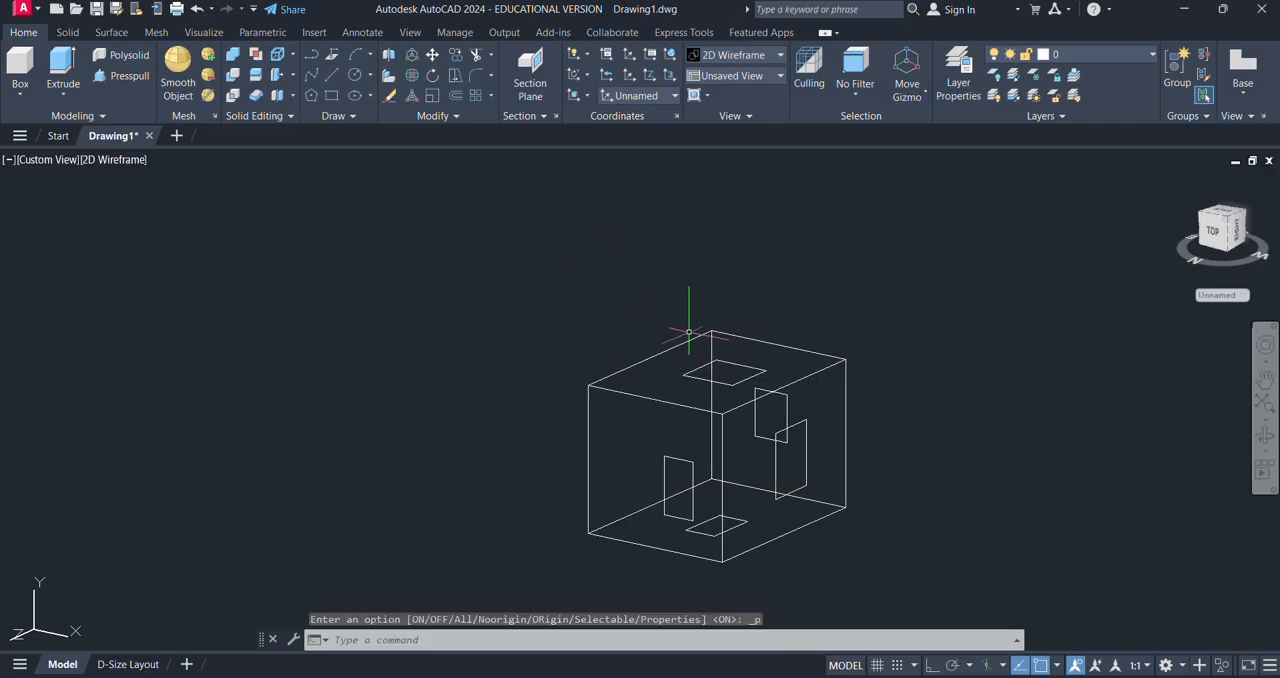
{"action": "left_click", "coordinate": [607, 70]}
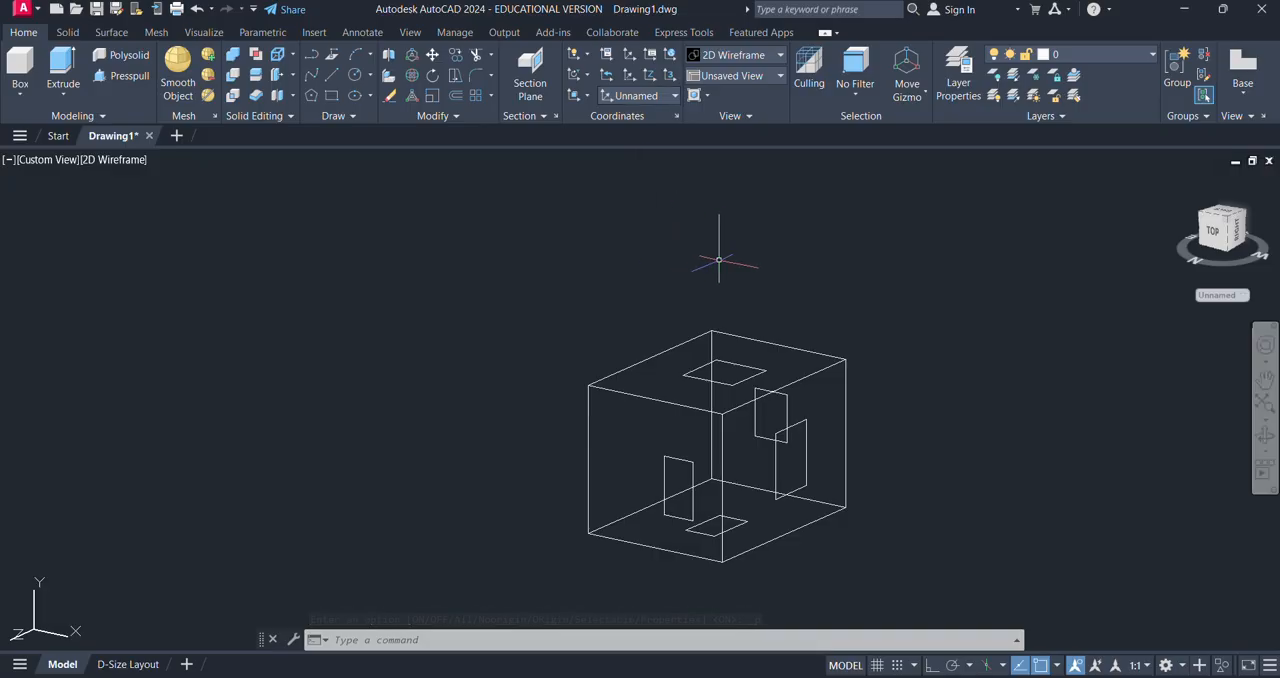
{"action": "type", "text": "rec"}
{"action": "key", "text": "Return"}
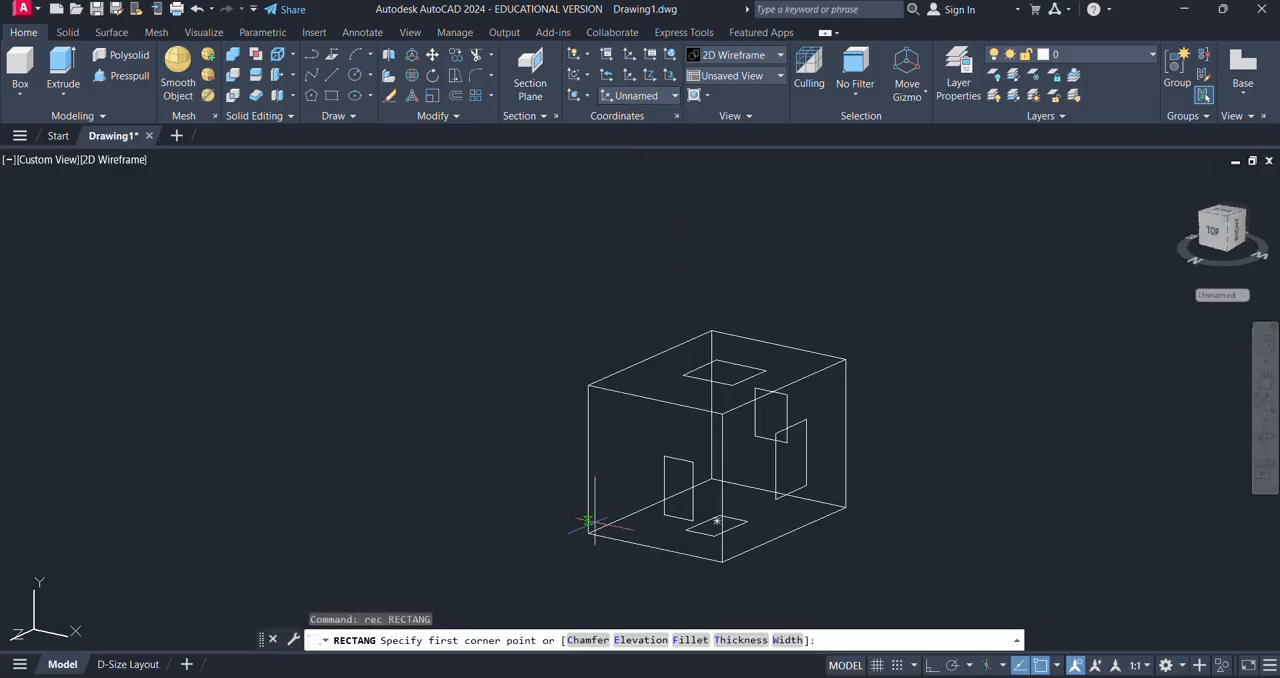
{"action": "key", "text": "Escape"}
{"action": "key", "text": "Escape"}
{"action": "key", "text": "Escape"}
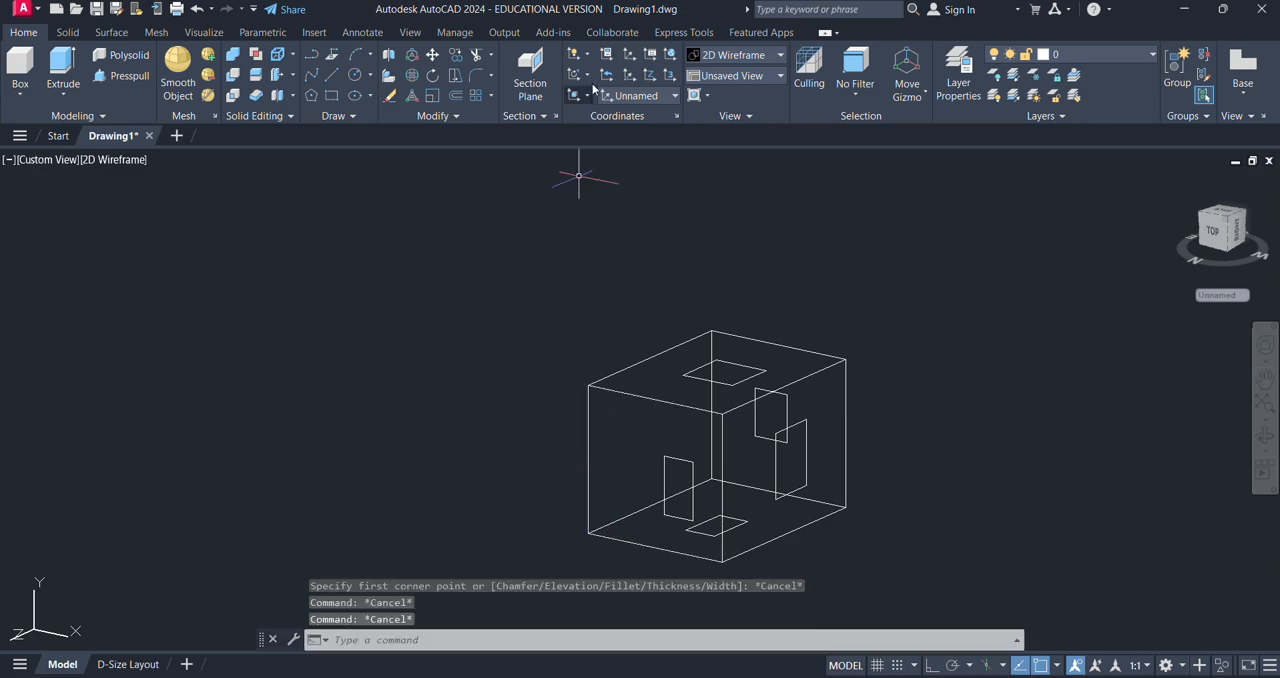
- Define a three-point UCS on the box's front-left side face, with X along its bottom edge and Y up its left vertical edge
{"action": "left_click", "coordinate": [574, 54]}
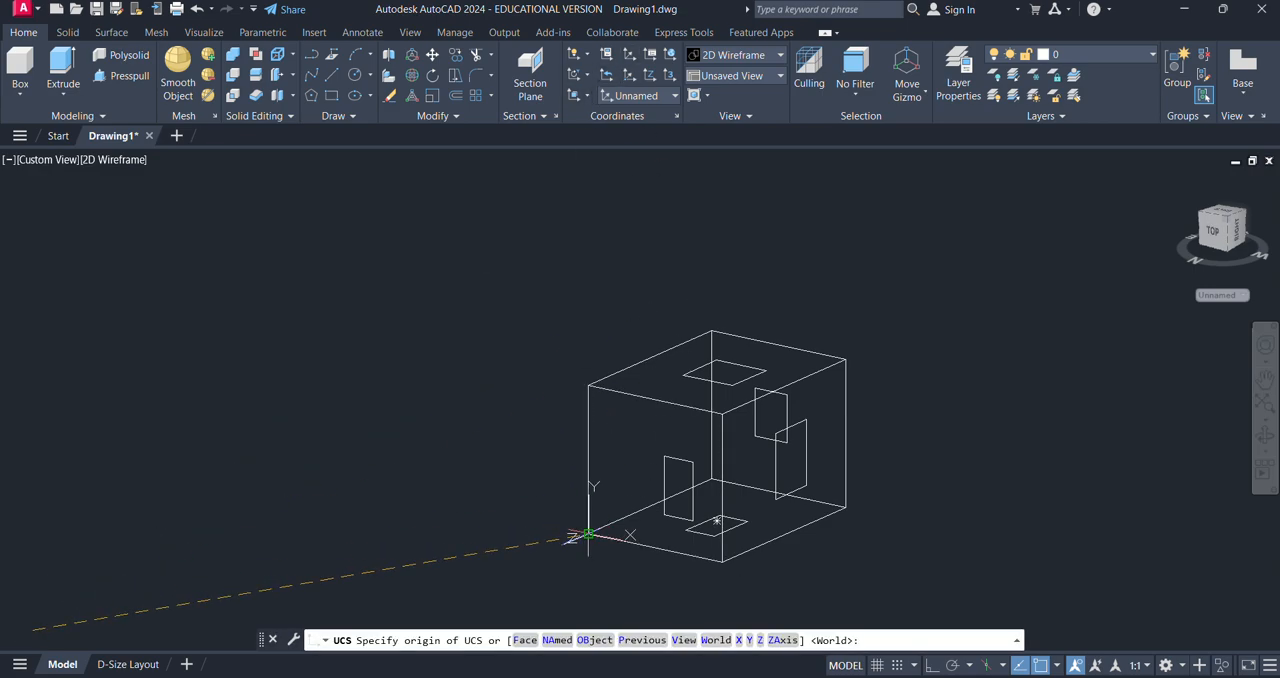
{"action": "left_click", "coordinate": [588, 535]}
{"action": "left_click", "coordinate": [714, 523]}
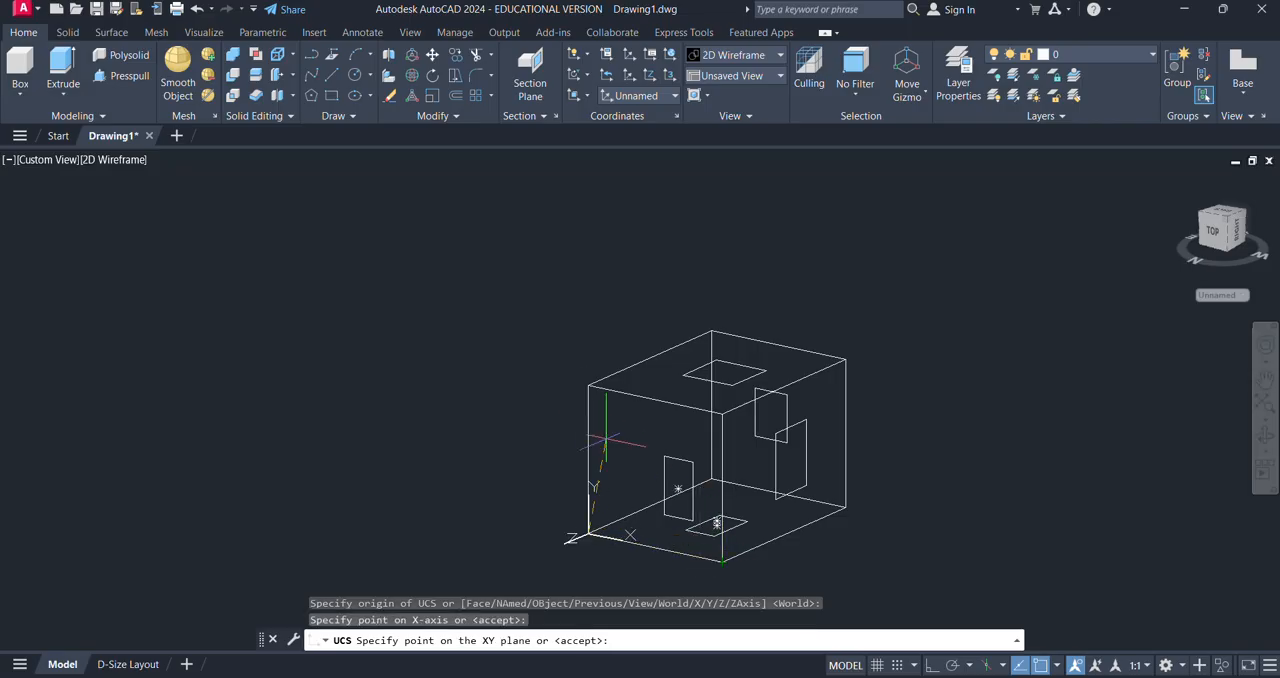
{"action": "left_click", "coordinate": [588, 385]}
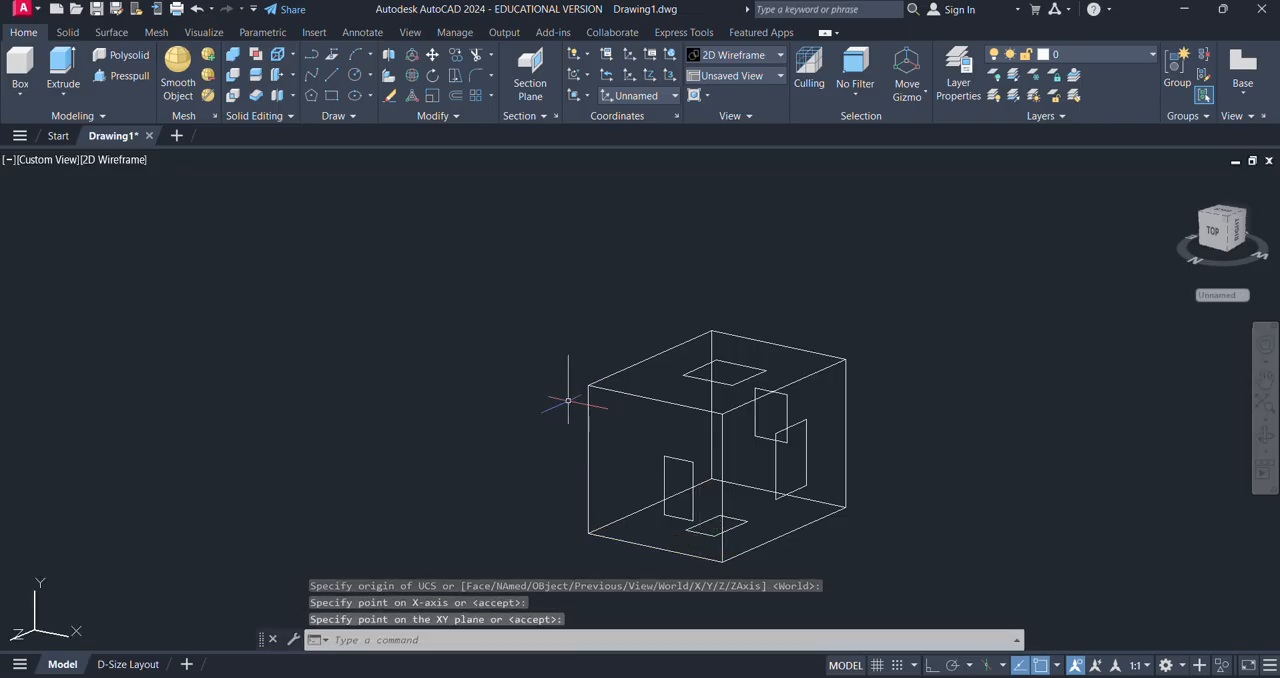
- Step back through the earlier coordinate systems by repeatedly restoring the previous UCS
{"action": "left_click", "coordinate": [608, 77]}
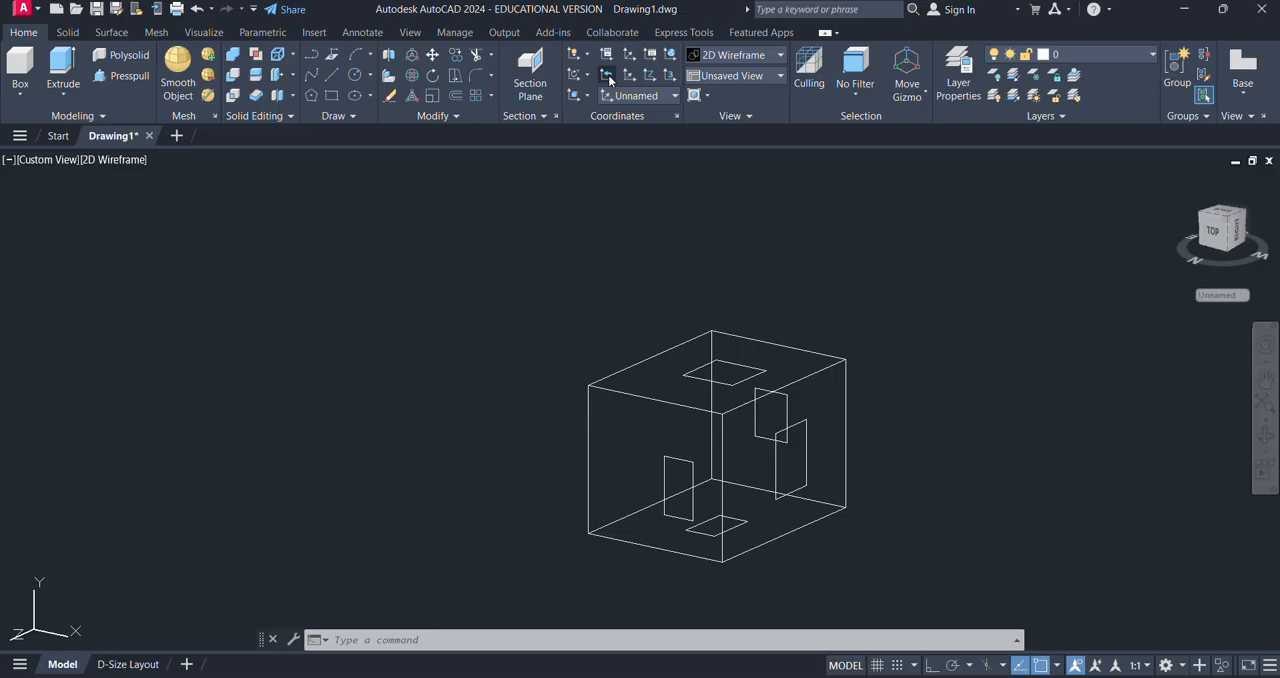
{"action": "left_click", "coordinate": [608, 75]}
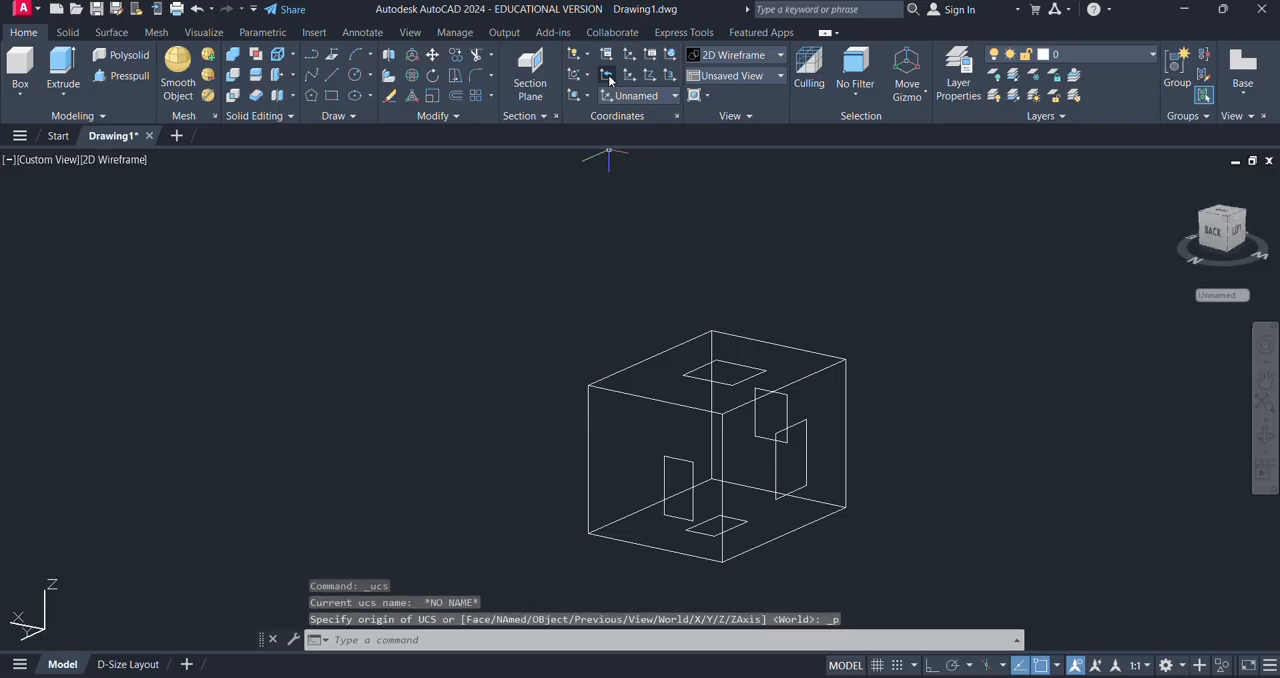
{"action": "left_click", "coordinate": [608, 75]}
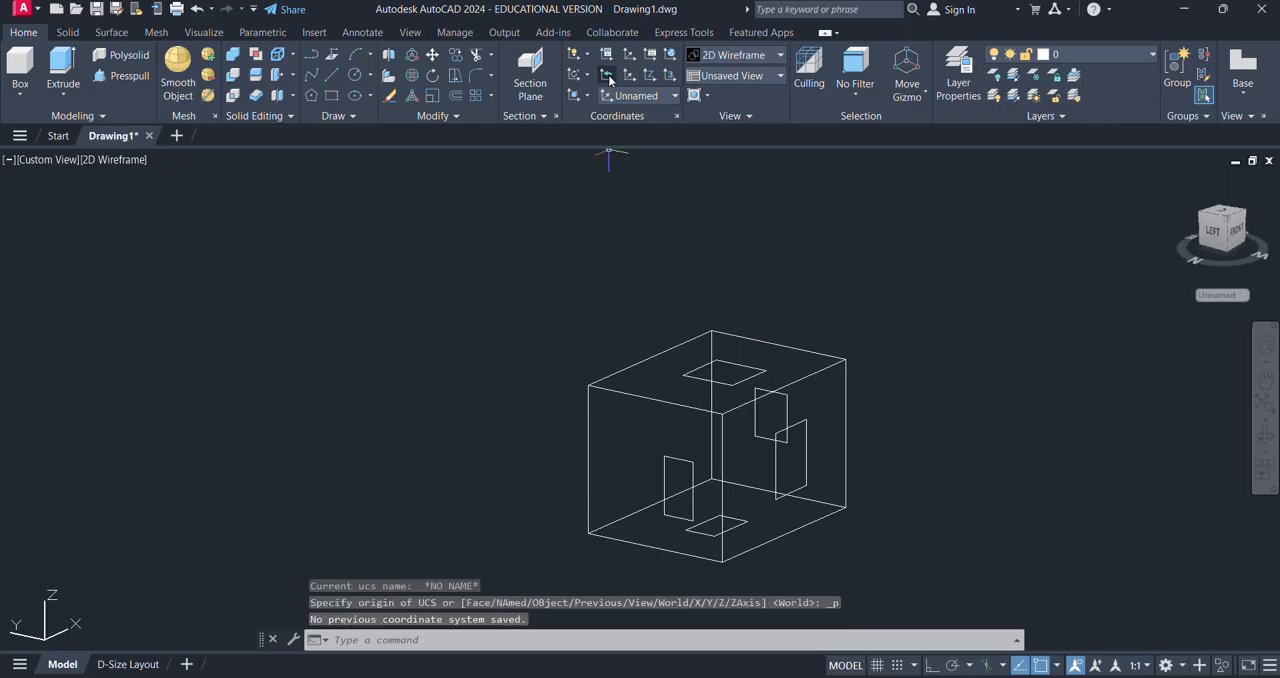